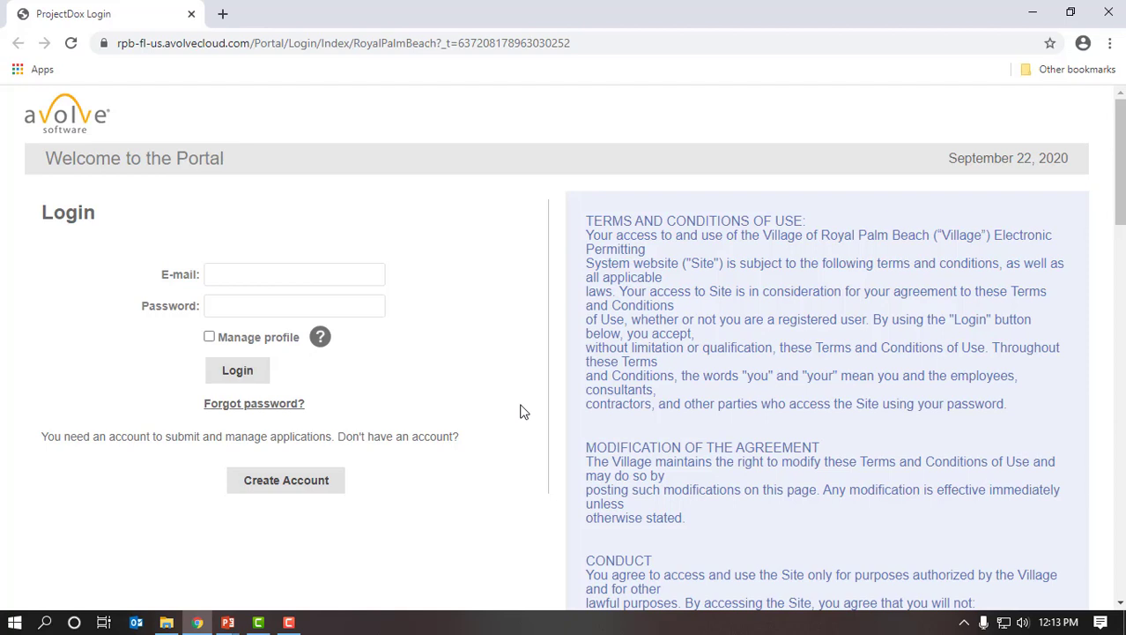
- Sign in with the account e-mail and password, and let Chrome save the login
click(376, 273)
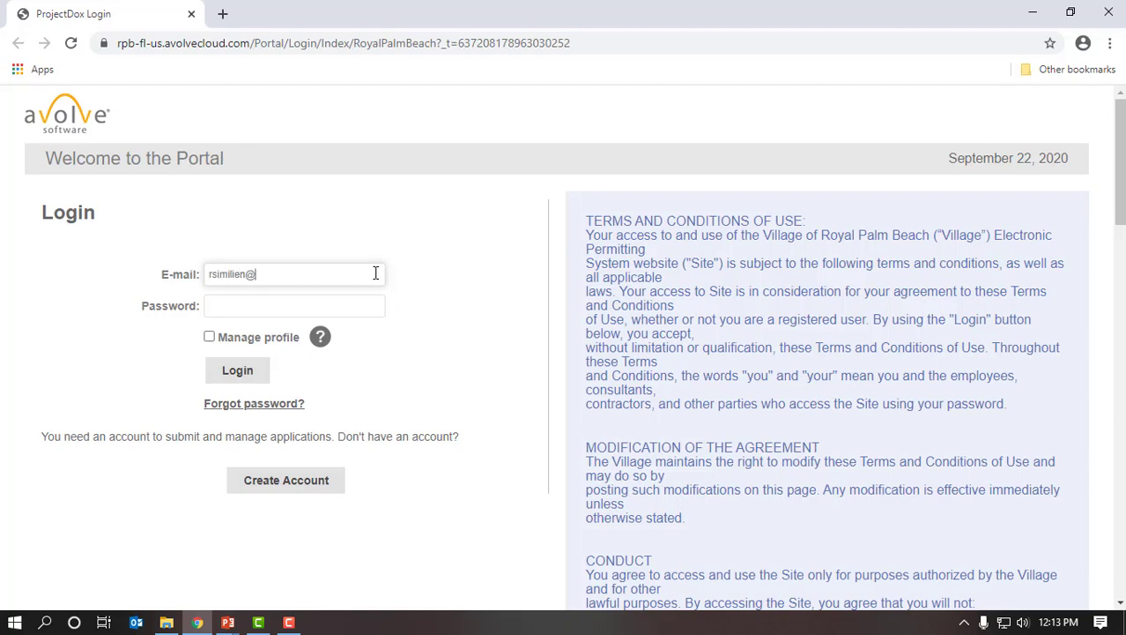
key(Tab)
text(****)
key(BackSpace)
key(BackSpace)
key(BackSpace)
key(BackSpace)
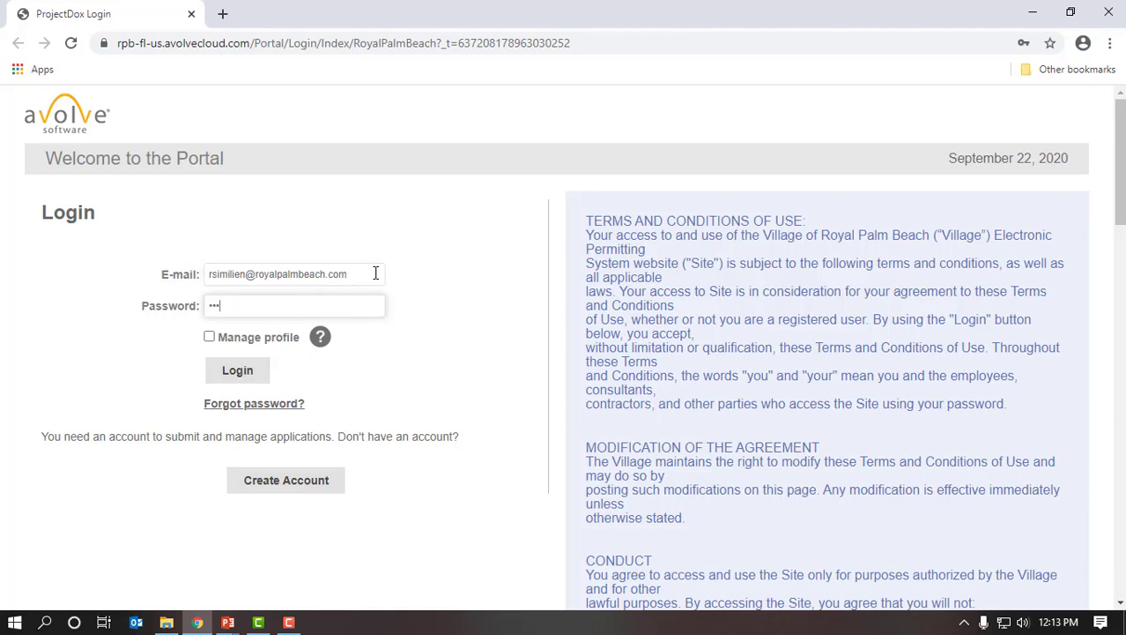
text(*)
key(Return)
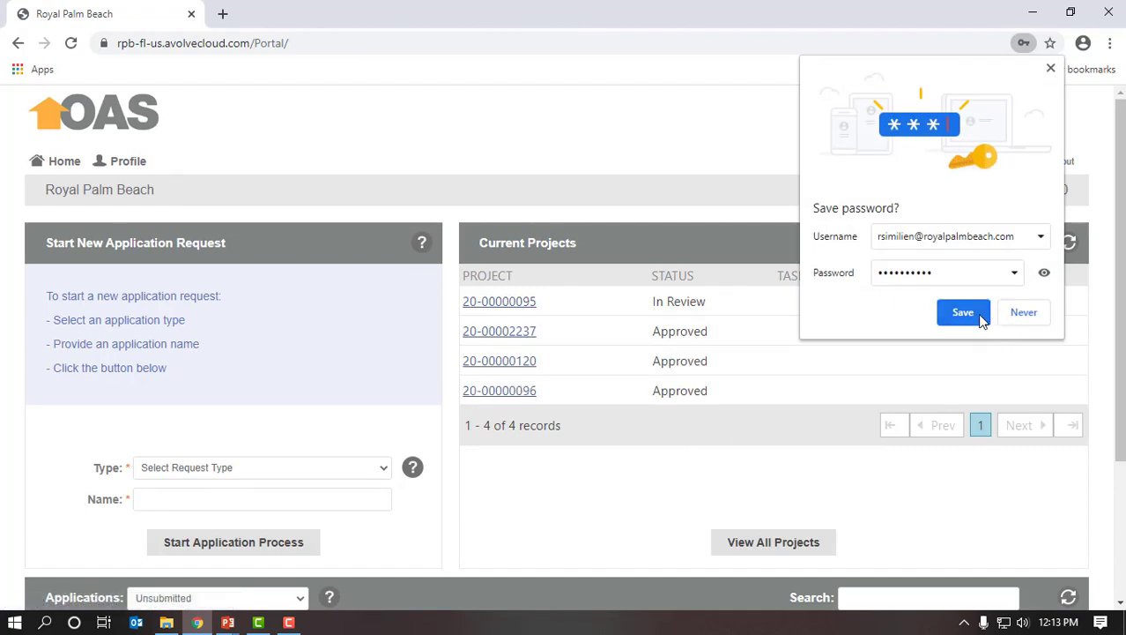
click(978, 314)
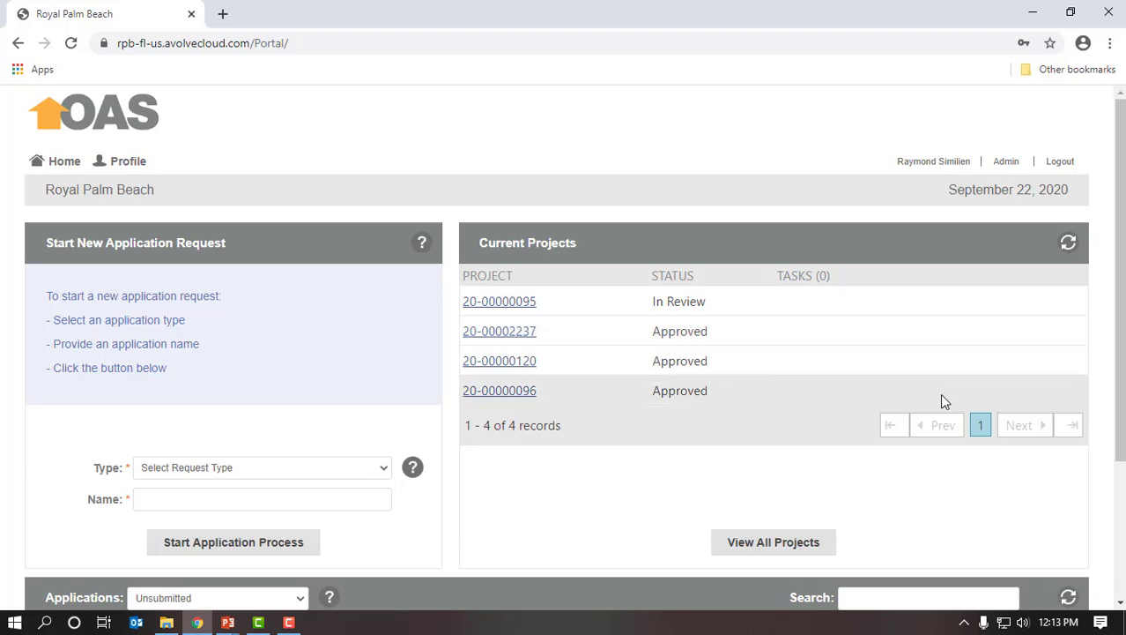
- Start a Building Application request named for the applicant's kitchen project (#33)
scroll(939, 394, down, 2)
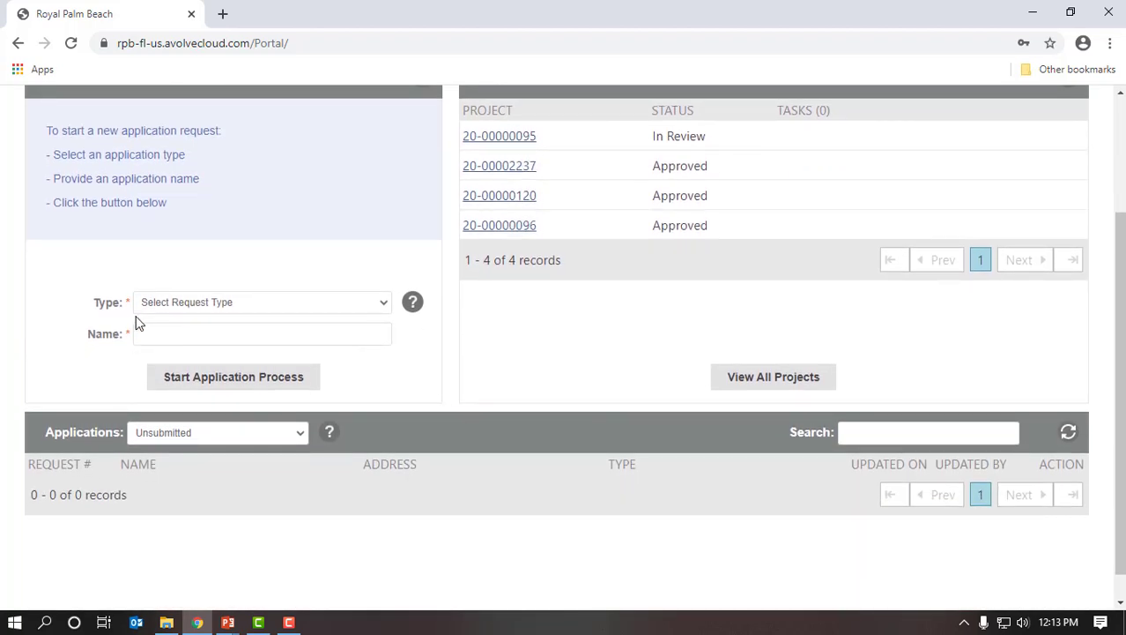
click(381, 302)
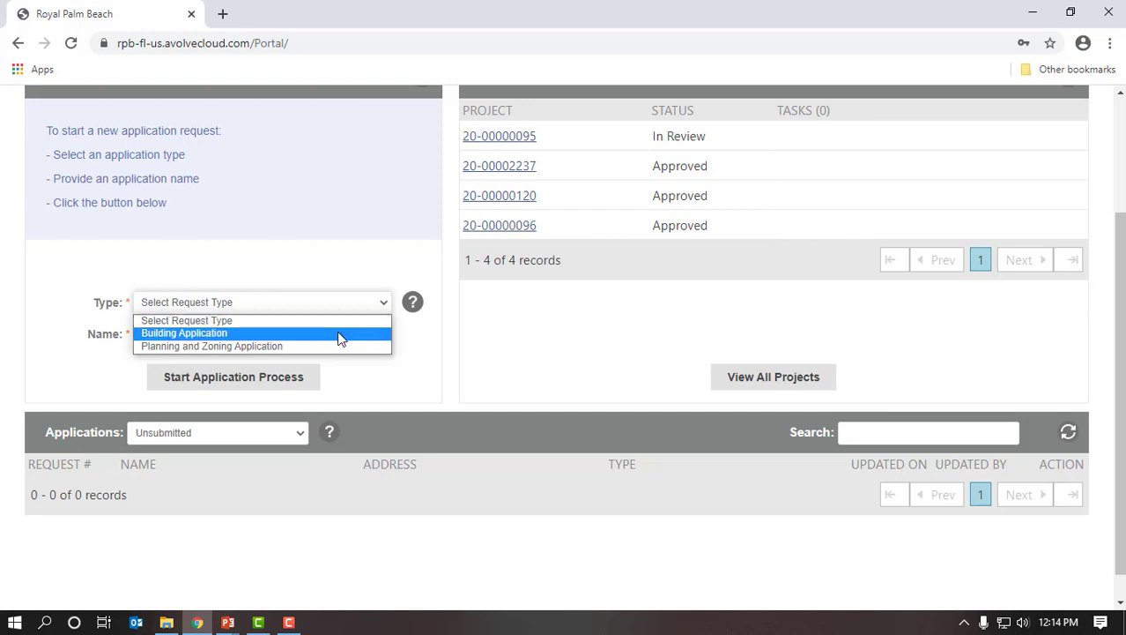
click(340, 332)
click(346, 338)
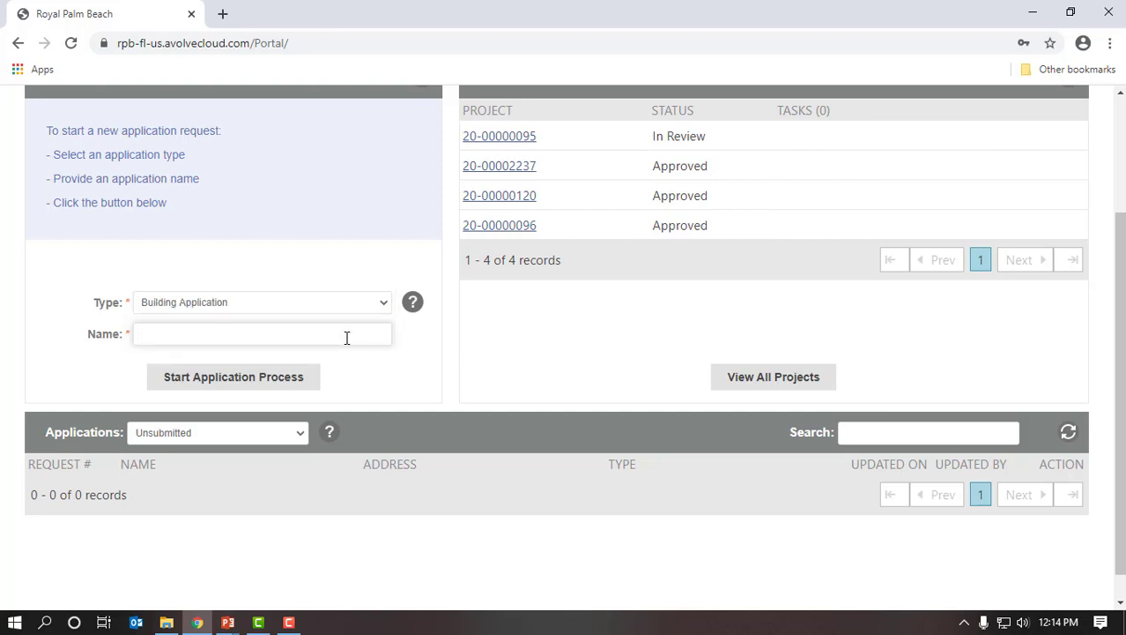
text(Raymon)
text(d's Ki)
text(tchen #)
text(3)
text(3)
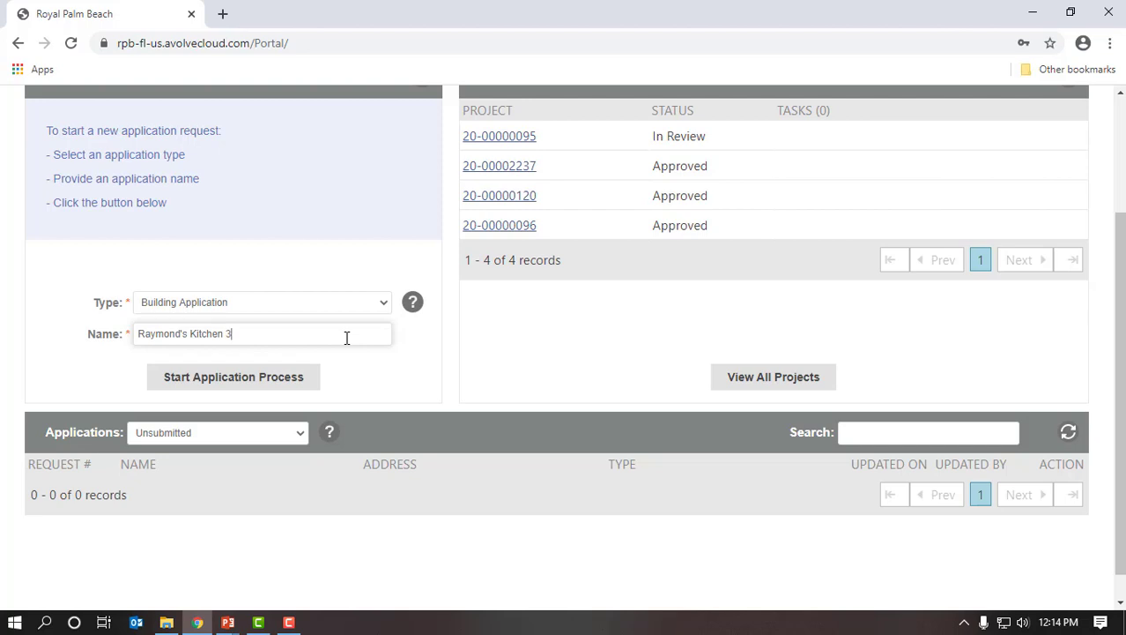
click(297, 384)
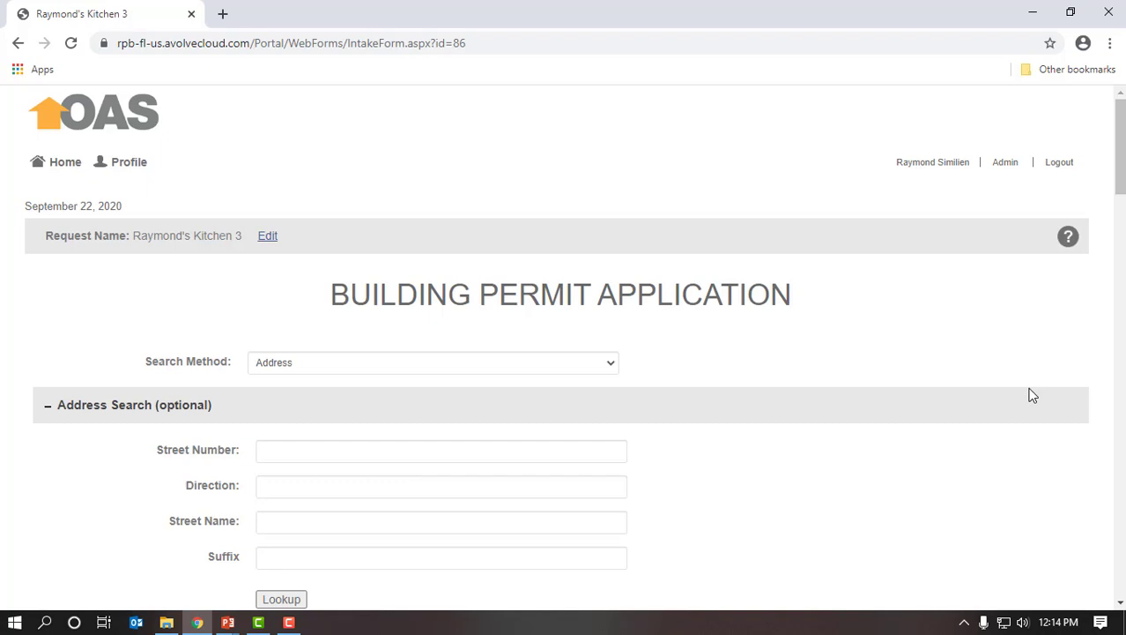
- Keep the property search method set to Address
scroll(1037, 396, down, 1)
scroll(1037, 396, down, 1)
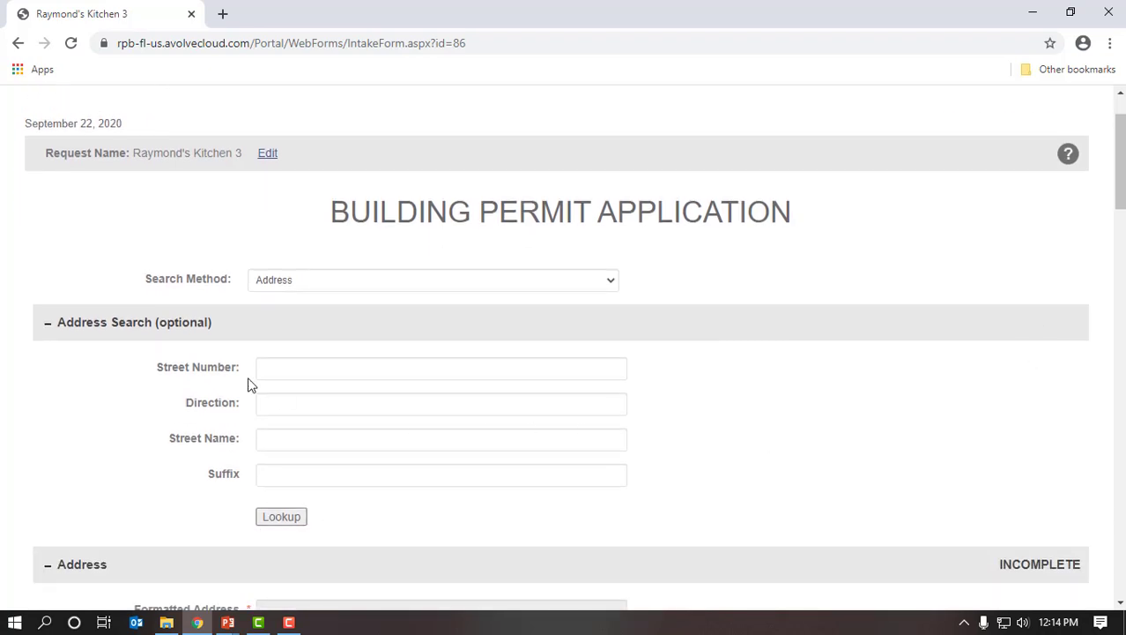
click(616, 284)
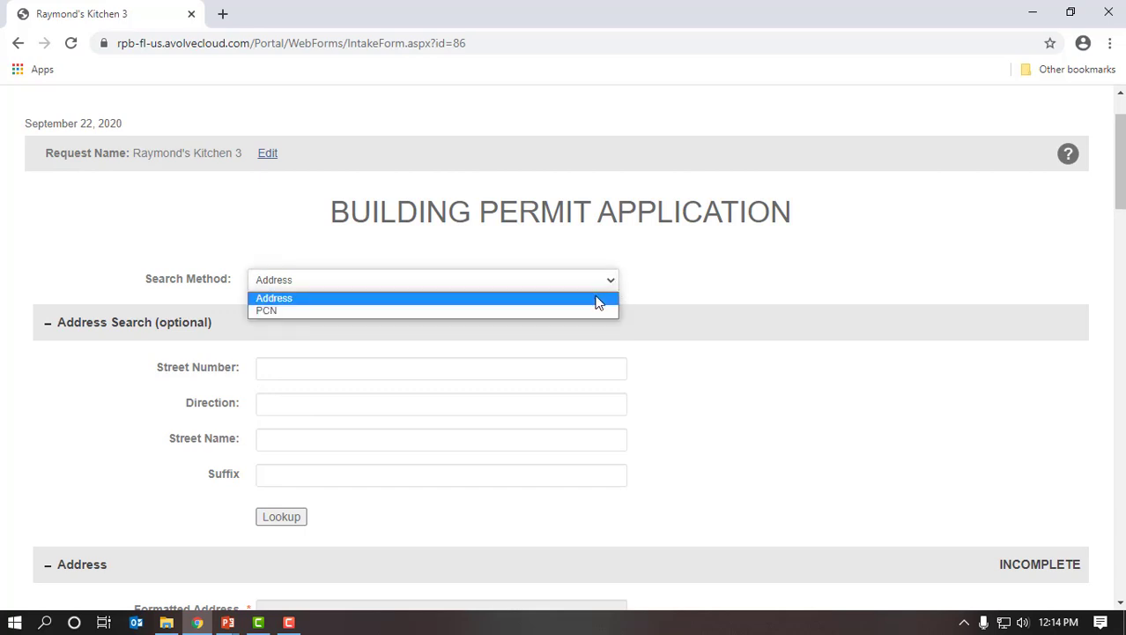
click(599, 300)
drag(1123, 219, 1121, 236)
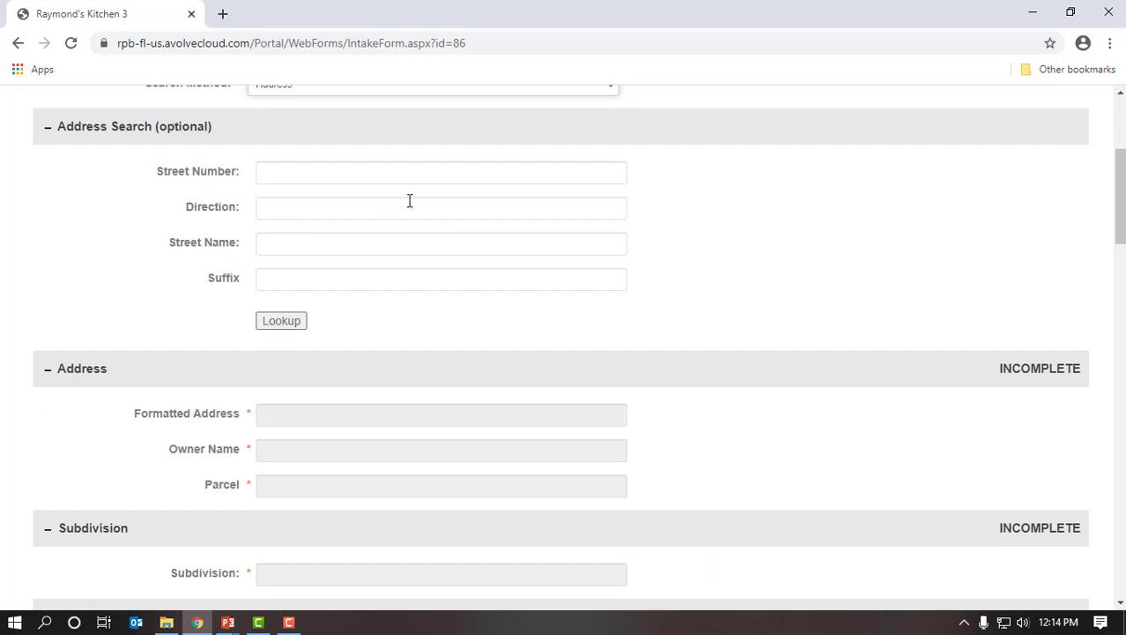
- Enter the property's street number, street name and suffix, then run the address lookup
click(435, 181)
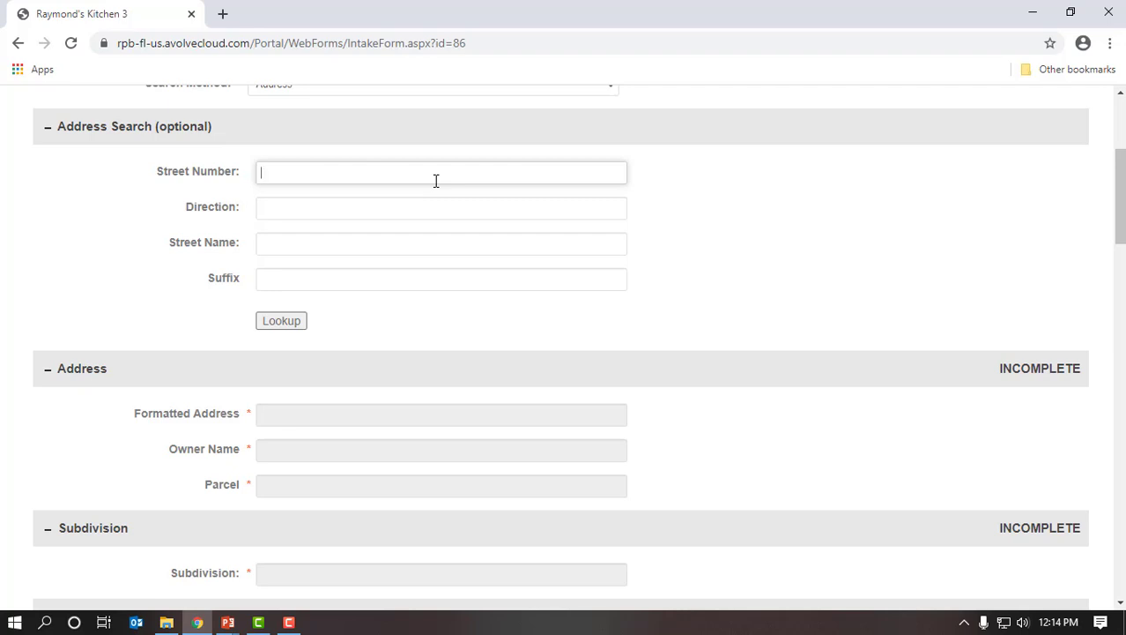
key(Tab)
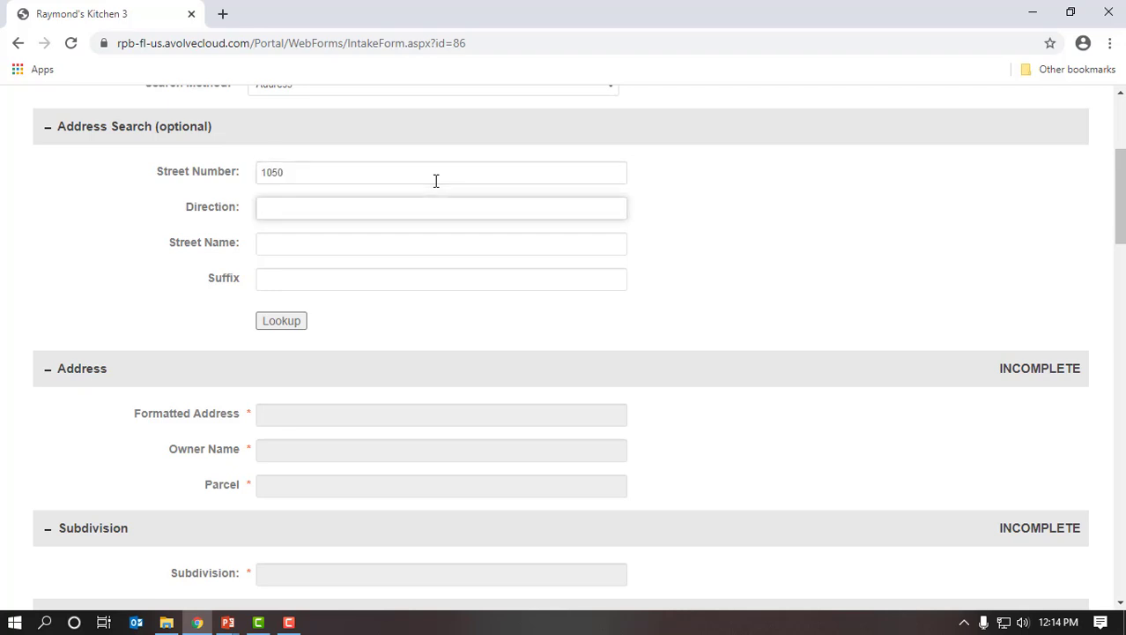
key(Tab)
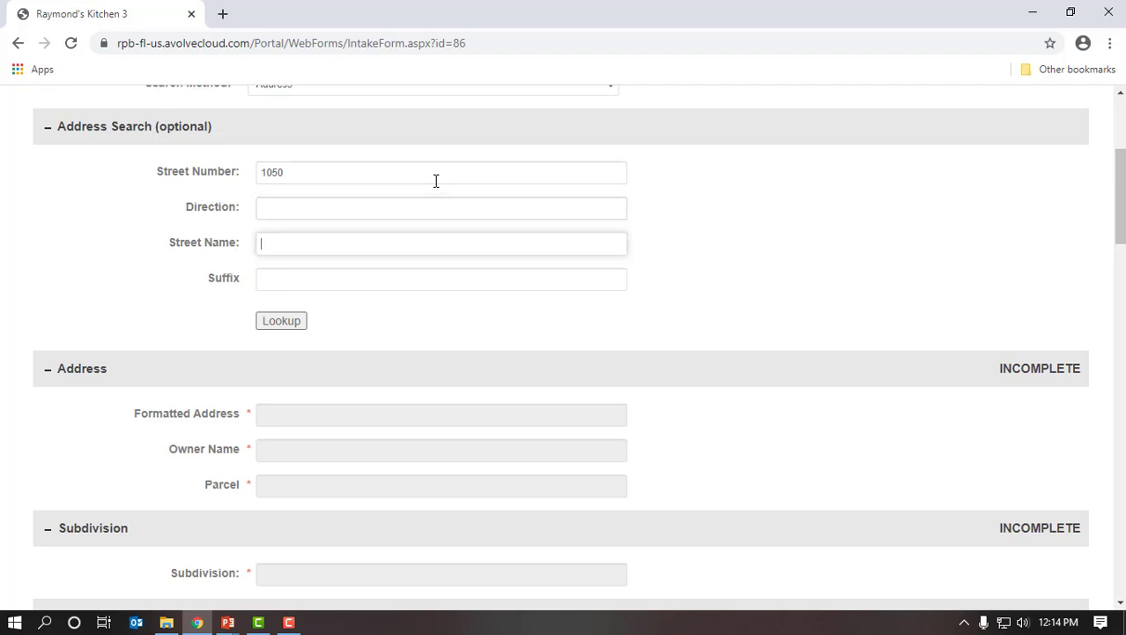
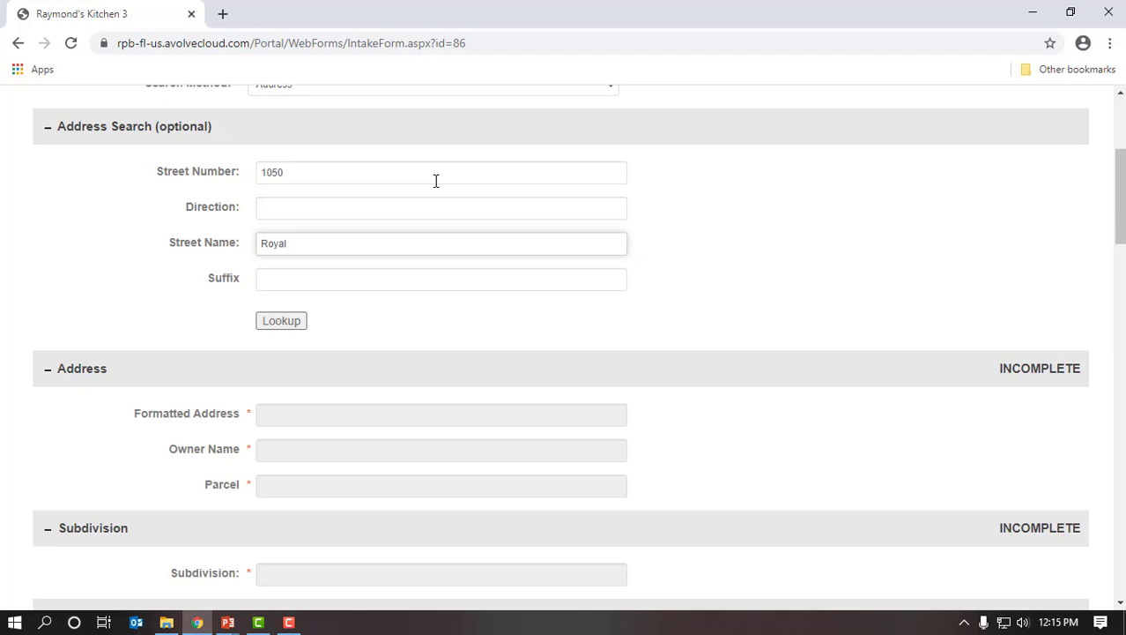
key(Tab)
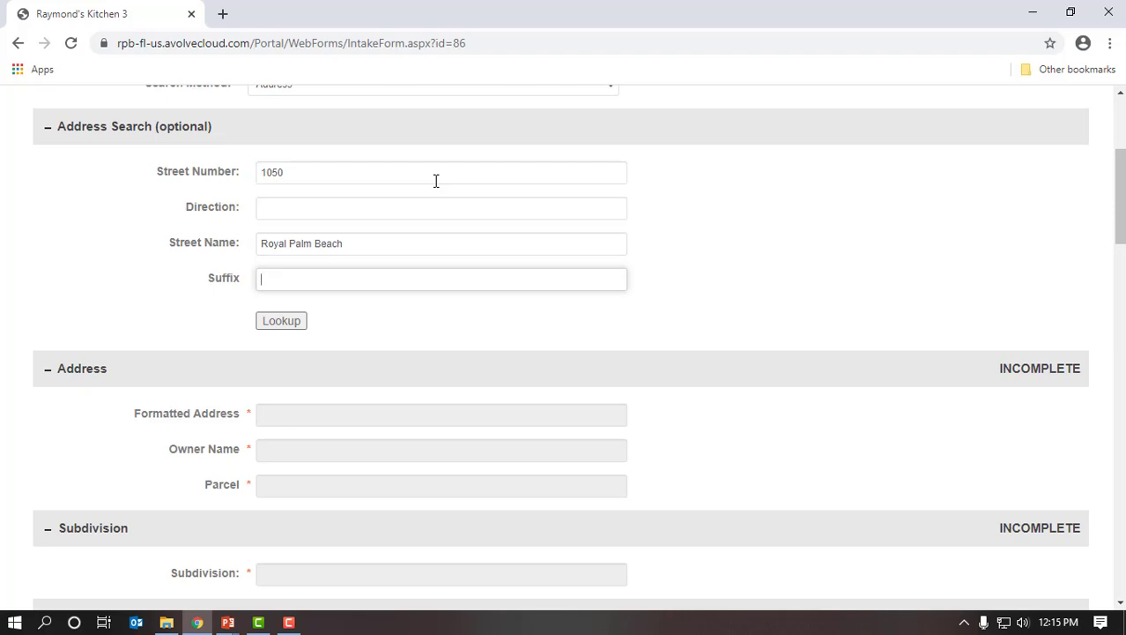
click(290, 323)
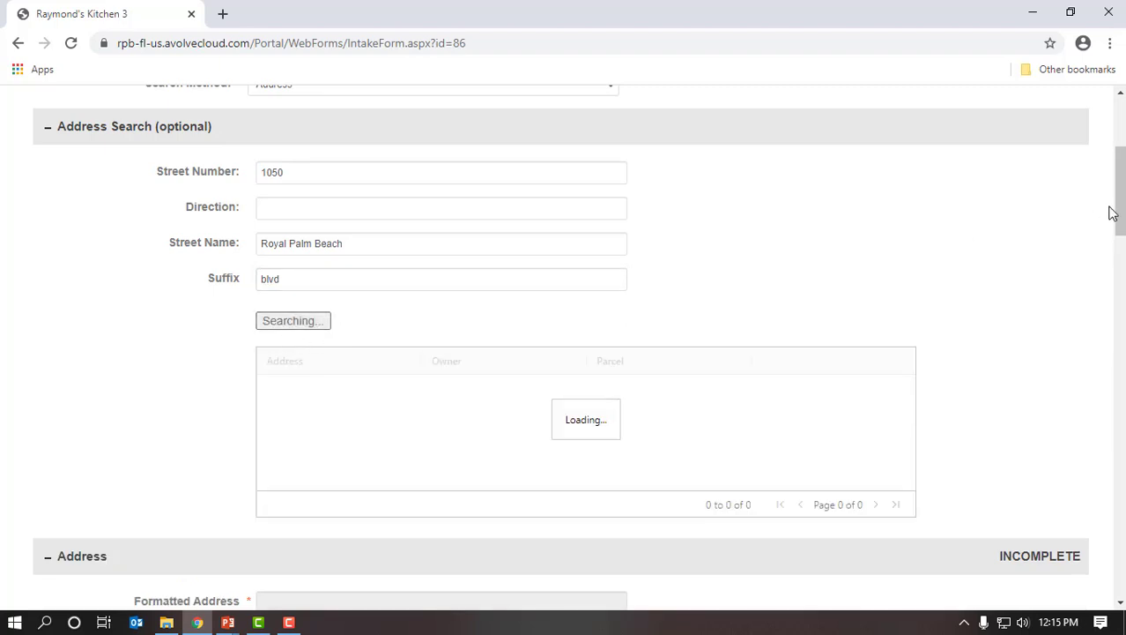
- Pick the first matching property to fill the parcel and subdivision details
scroll(1112, 227, down, 2)
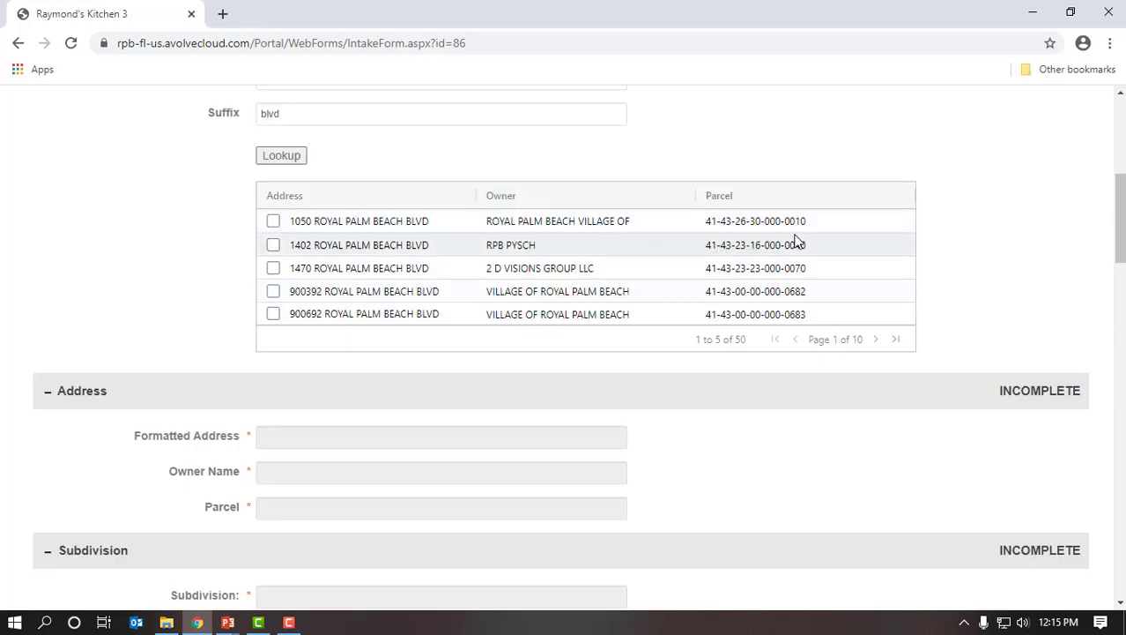
click(273, 221)
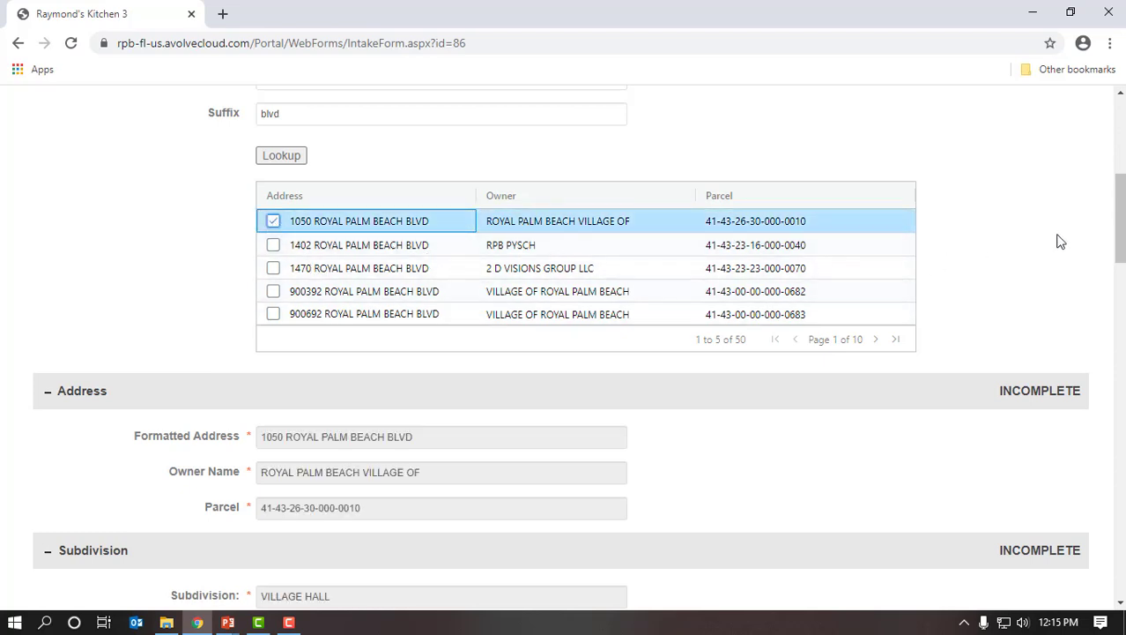
scroll(1043, 265, down, 3)
scroll(1044, 267, down, 1)
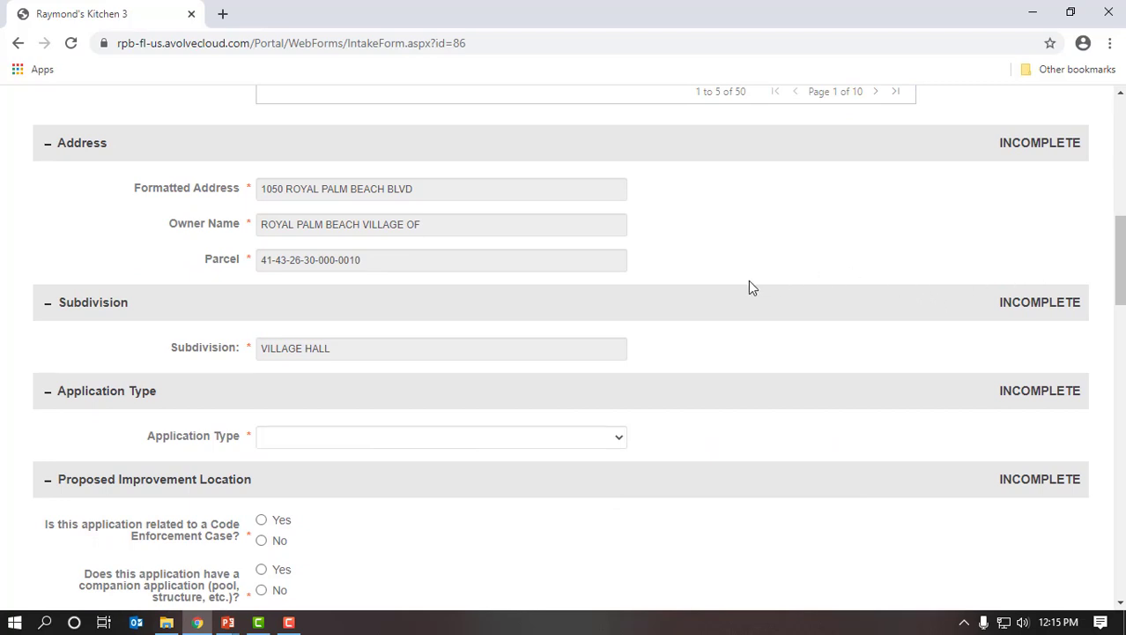
scroll(685, 402, down, 1)
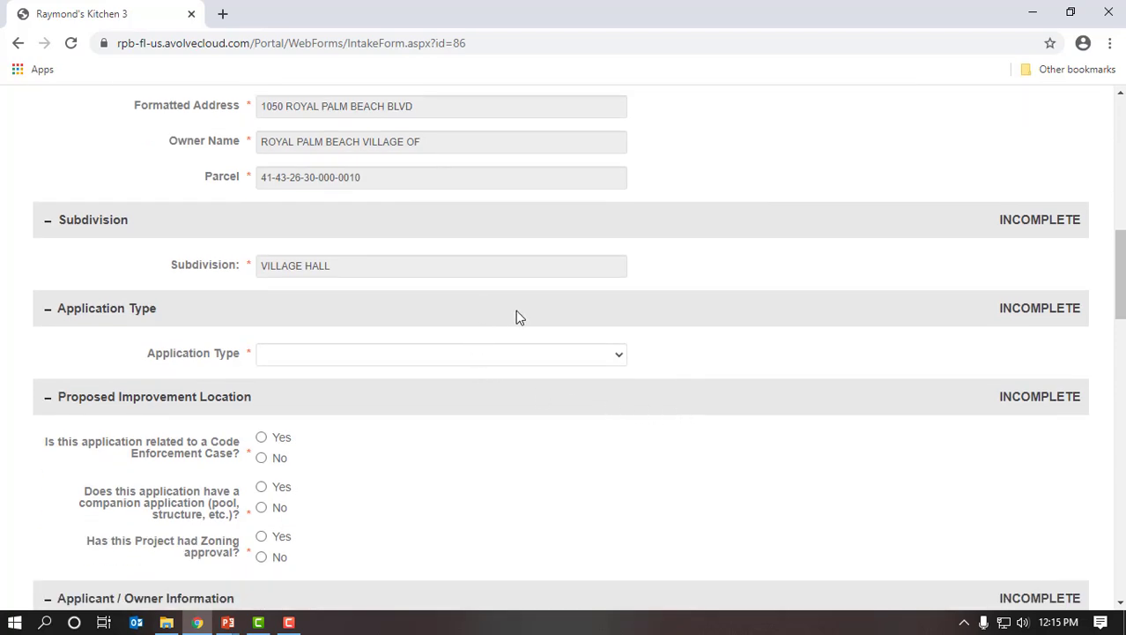
scroll(680, 430, down, 1)
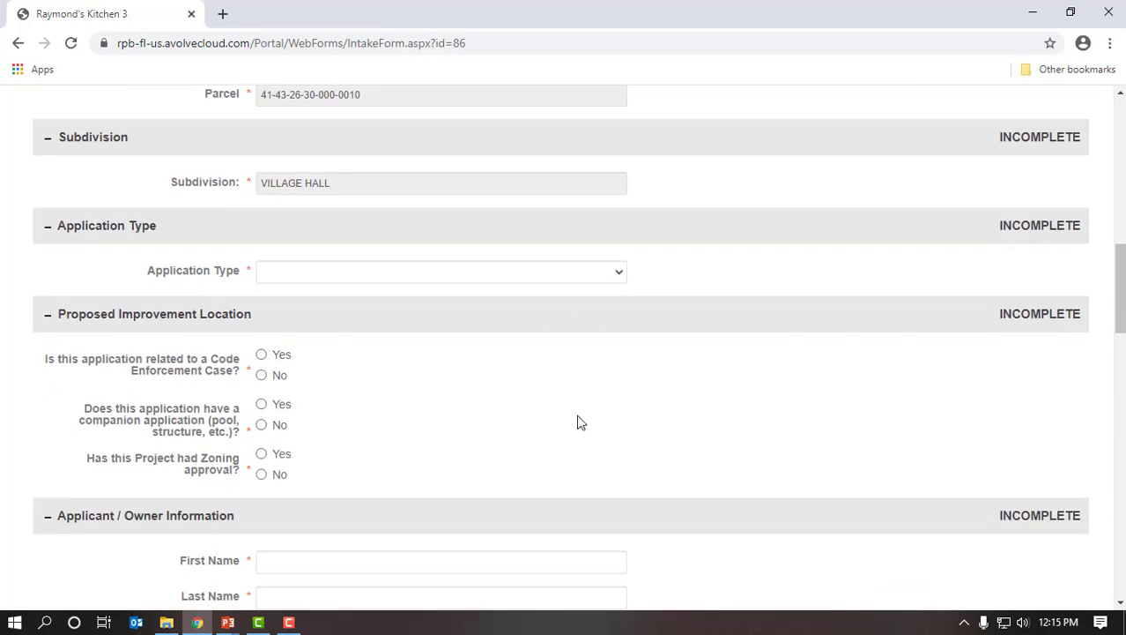
- Set Application Type to Accessory Structure with structure type Outdoor Kitchen
click(620, 275)
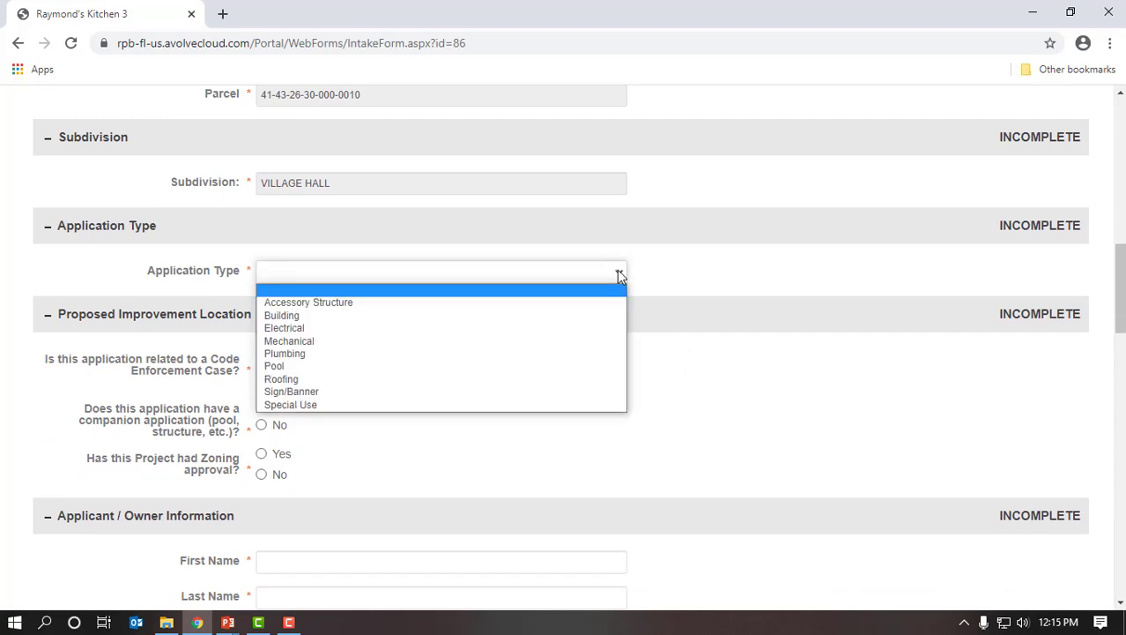
click(514, 304)
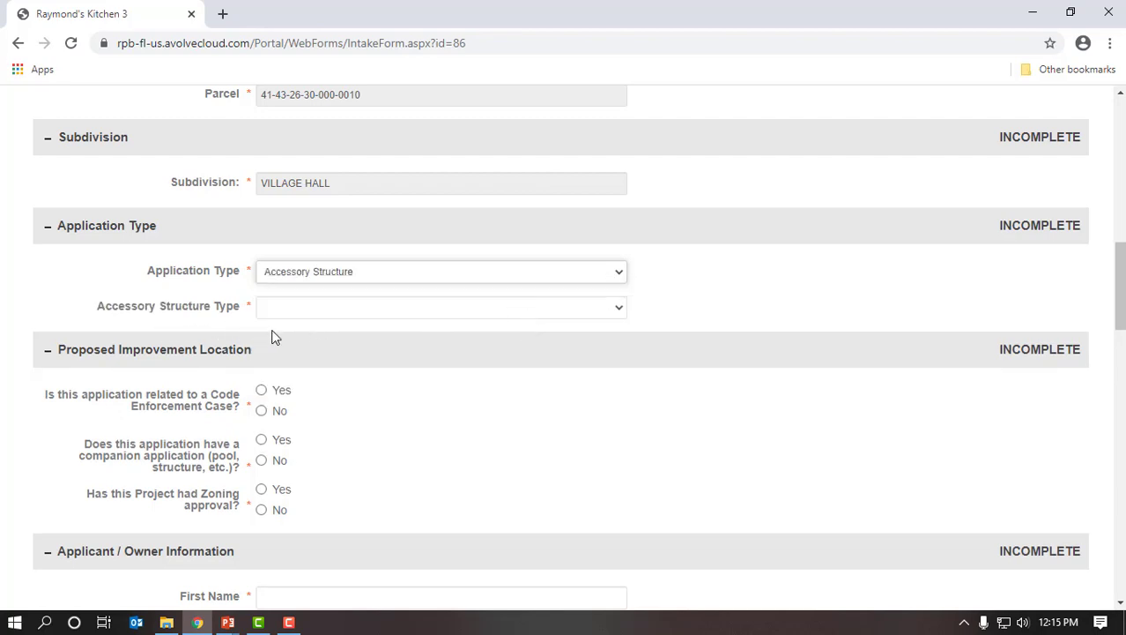
click(622, 311)
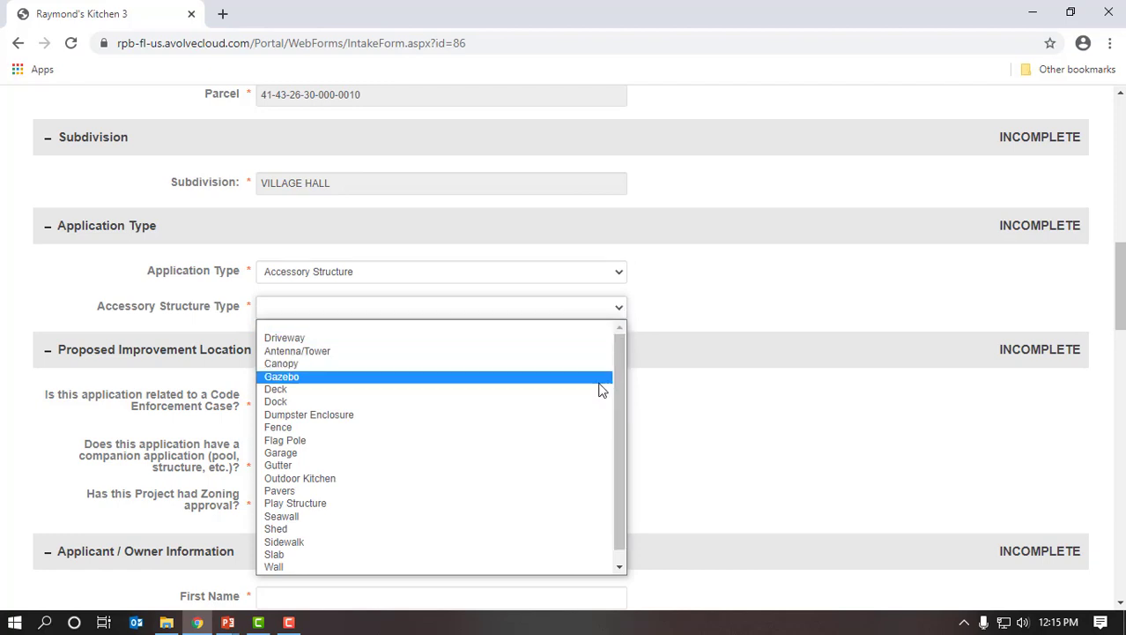
click(536, 485)
- Mark No for the Code Enforcement Case, companion application and Zoning approval questions
scroll(719, 448, down, 1)
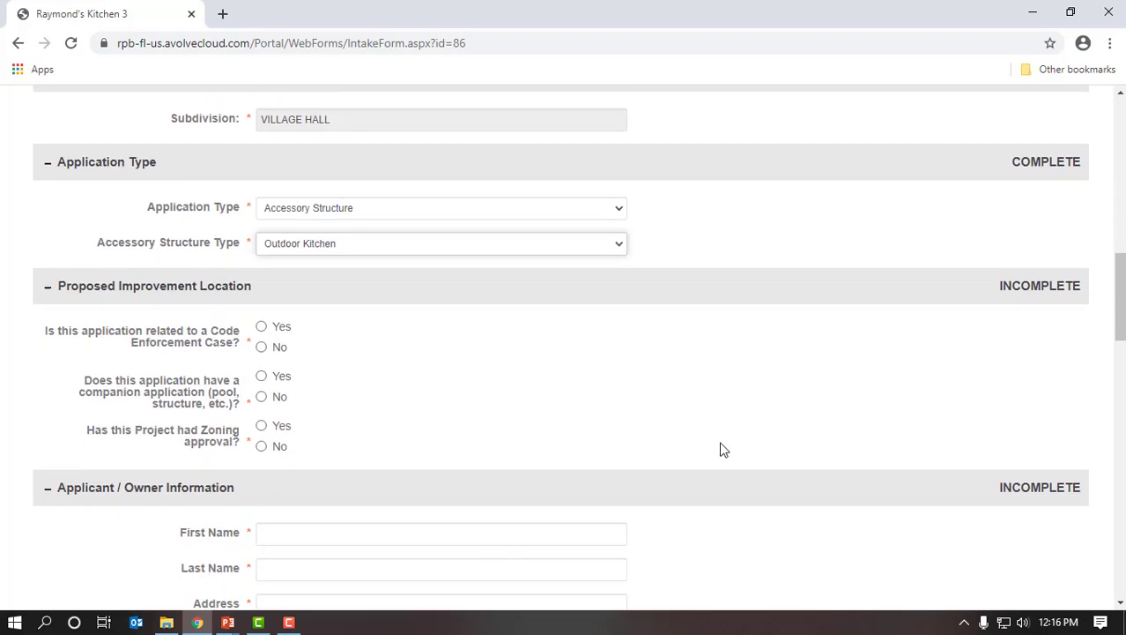
scroll(721, 448, down, 1)
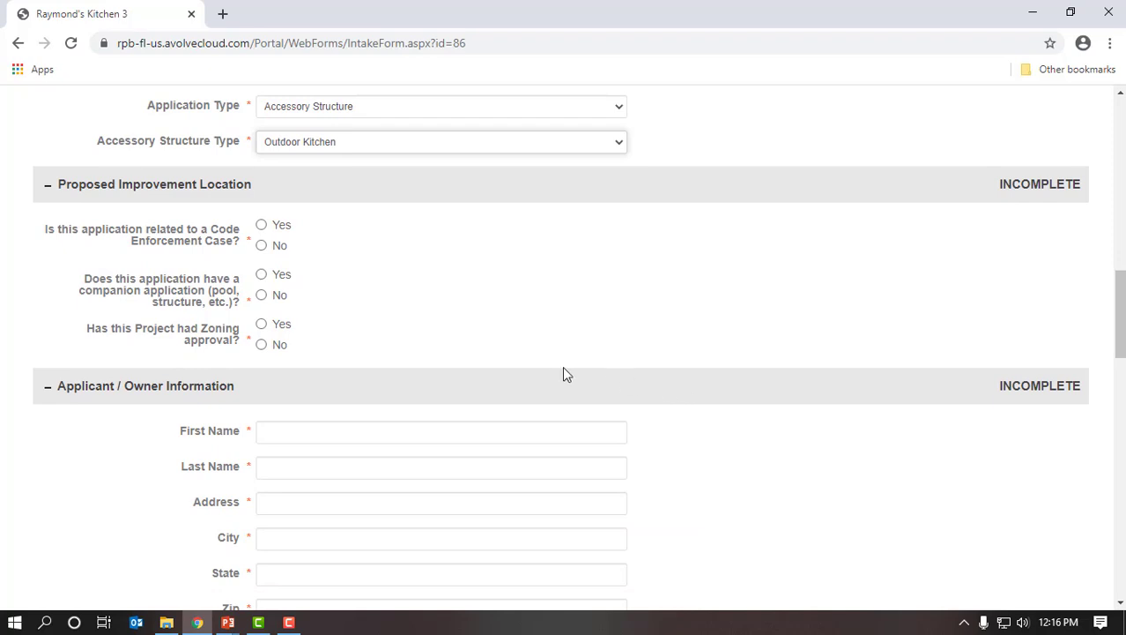
click(262, 247)
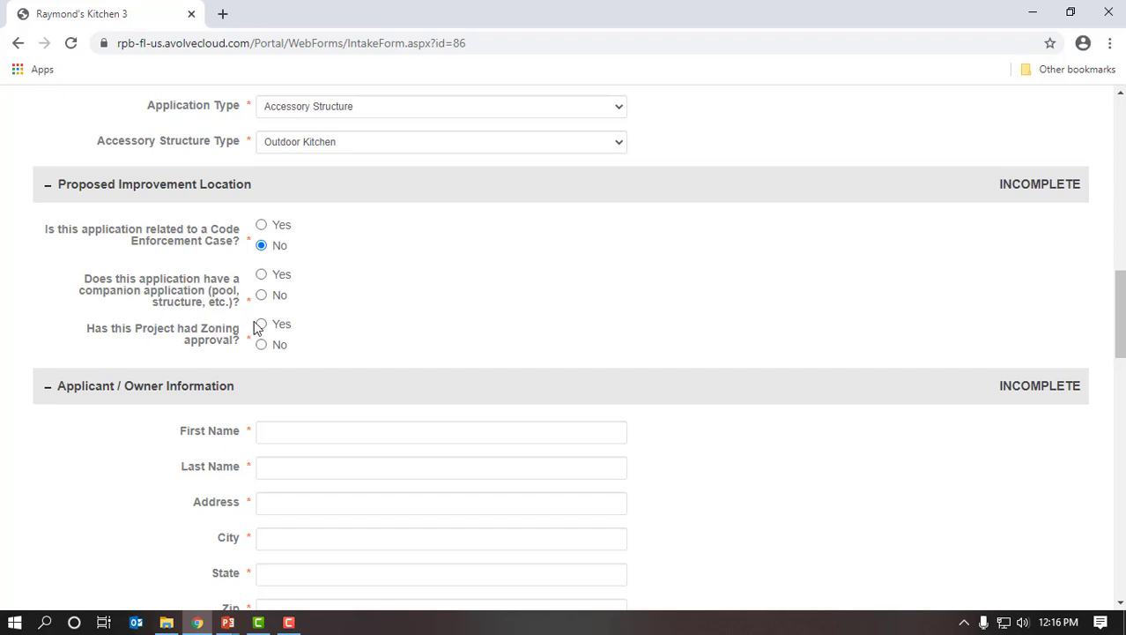
click(262, 295)
click(262, 344)
scroll(584, 353, down, 2)
scroll(584, 355, down, 1)
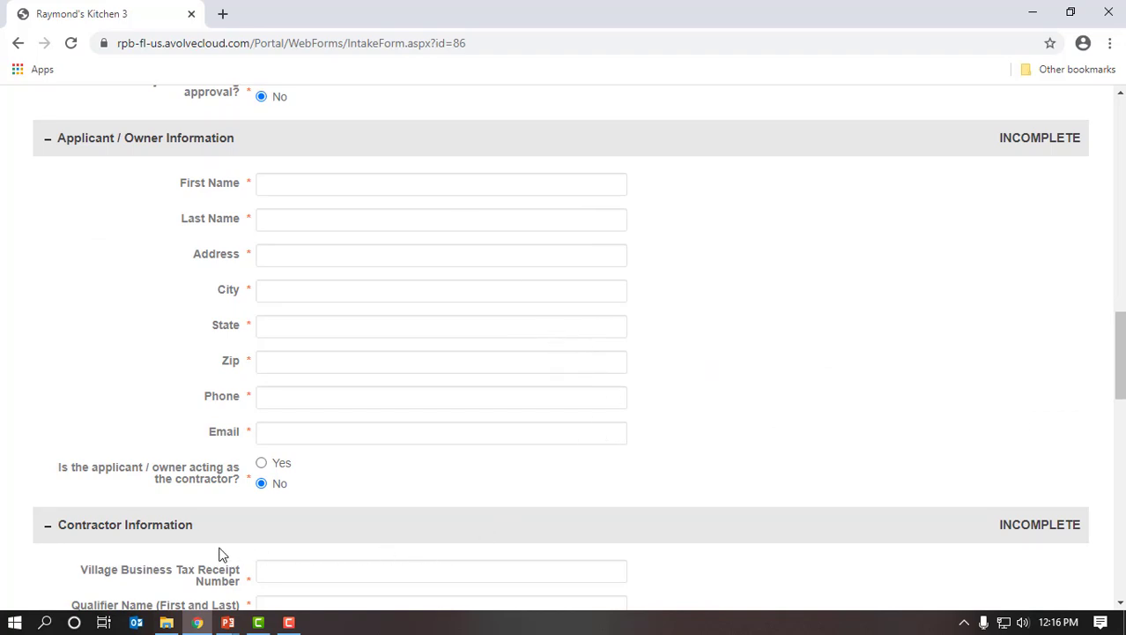
click(176, 540)
- Select Yes for 'Is the applicant / owner acting as the contractor?', then focus First Name
scroll(375, 513, down, 2)
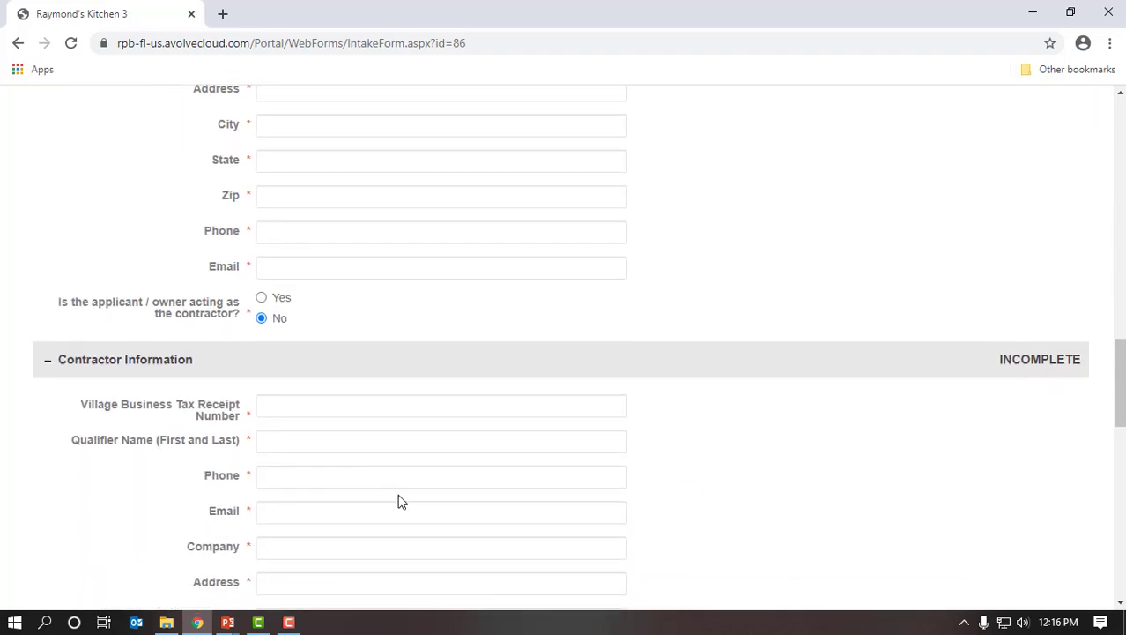
scroll(448, 460, down, 1)
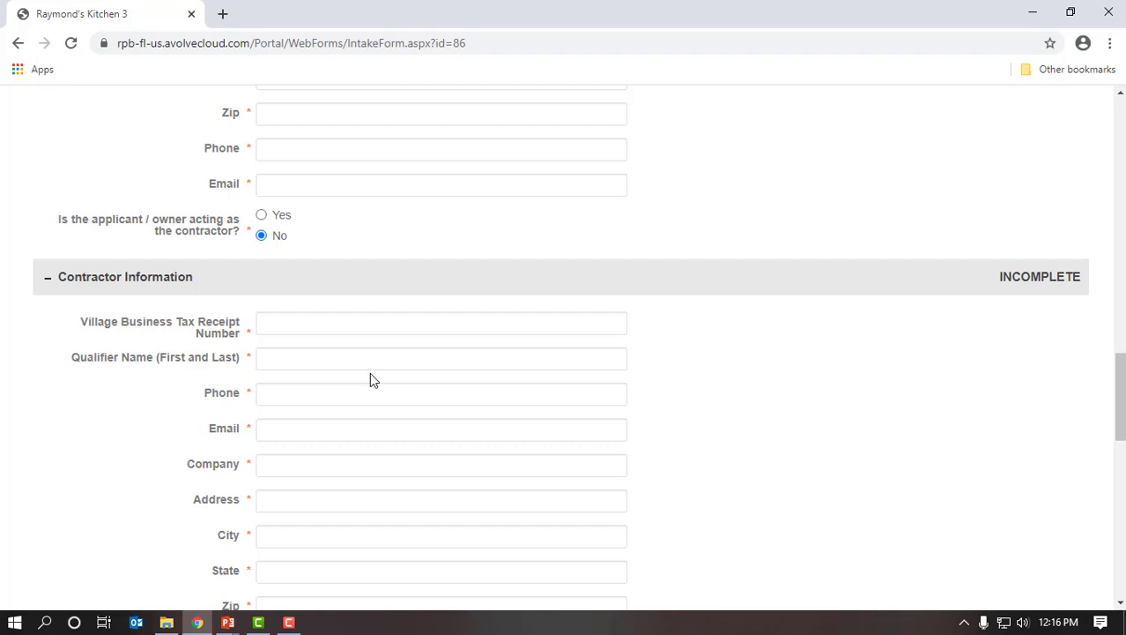
scroll(396, 378, down, 2)
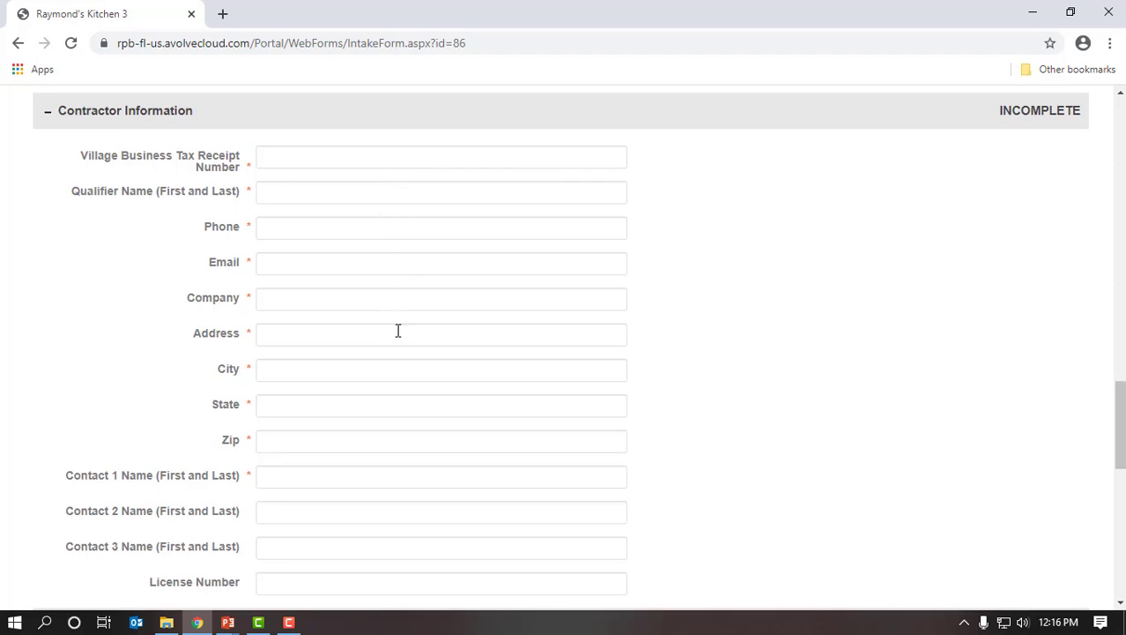
scroll(398, 329, down, 1)
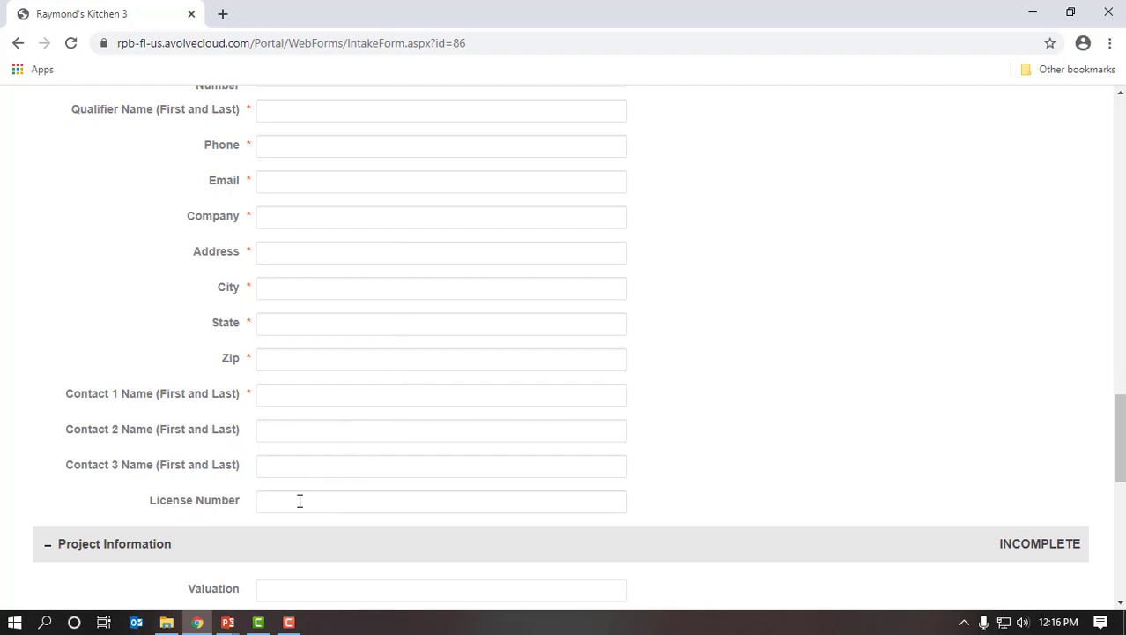
scroll(380, 491, up, 2)
scroll(380, 491, up, 2)
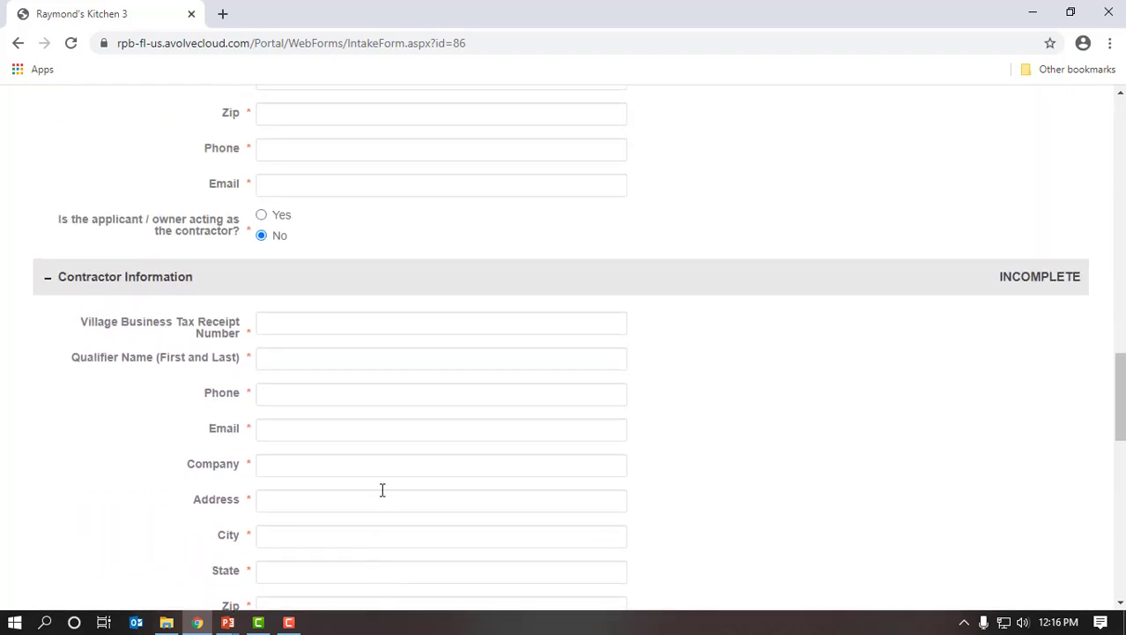
scroll(388, 484, up, 1)
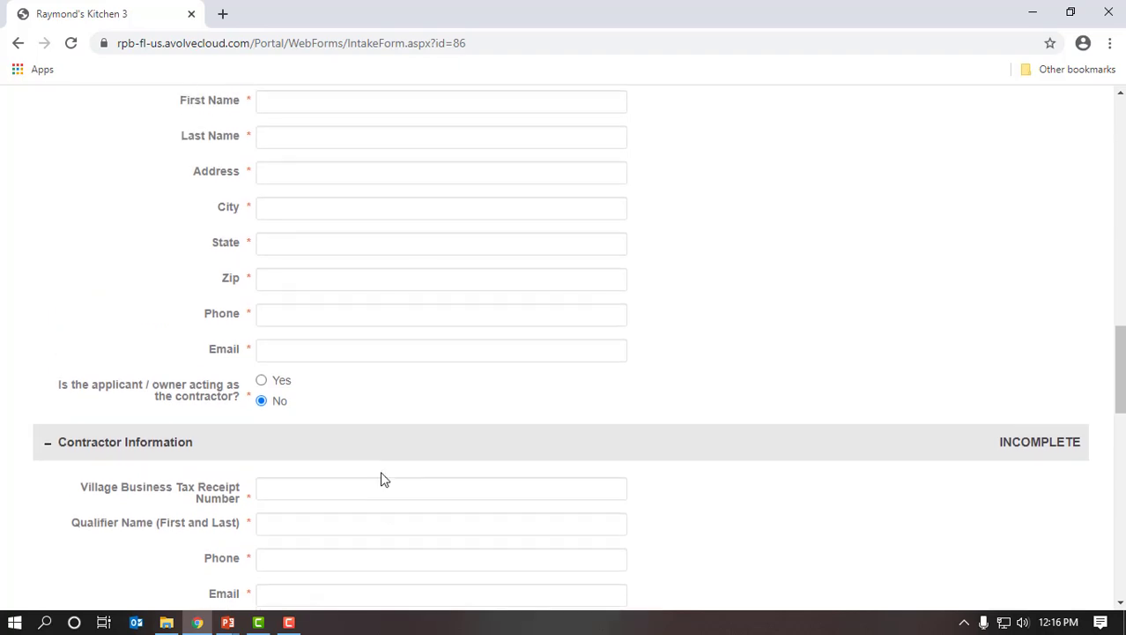
click(261, 382)
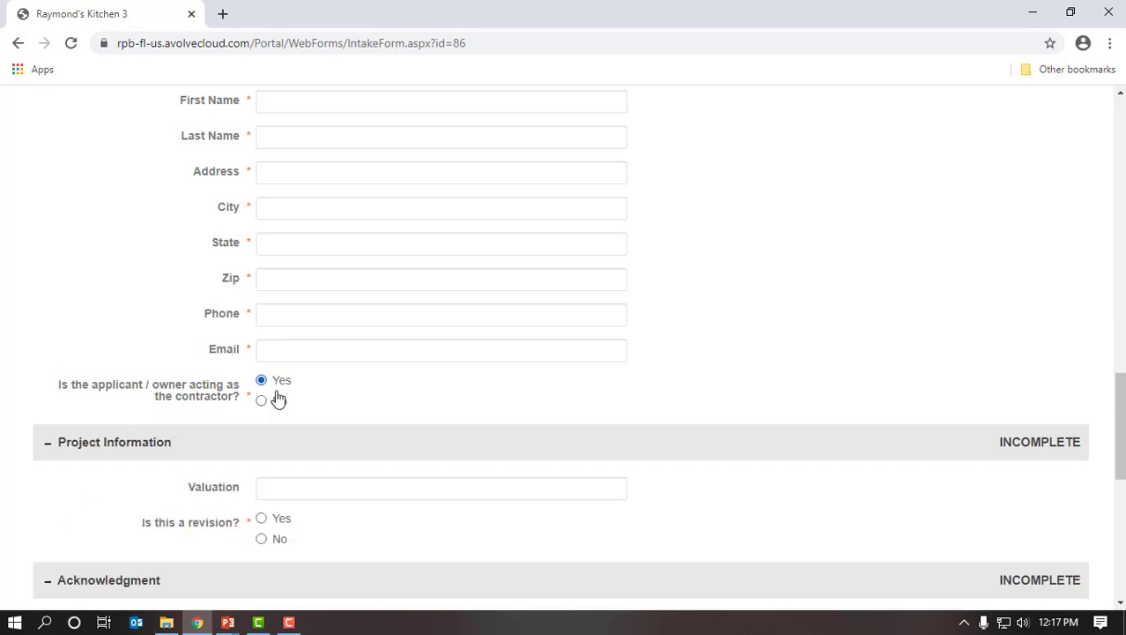
scroll(350, 438, down, 1)
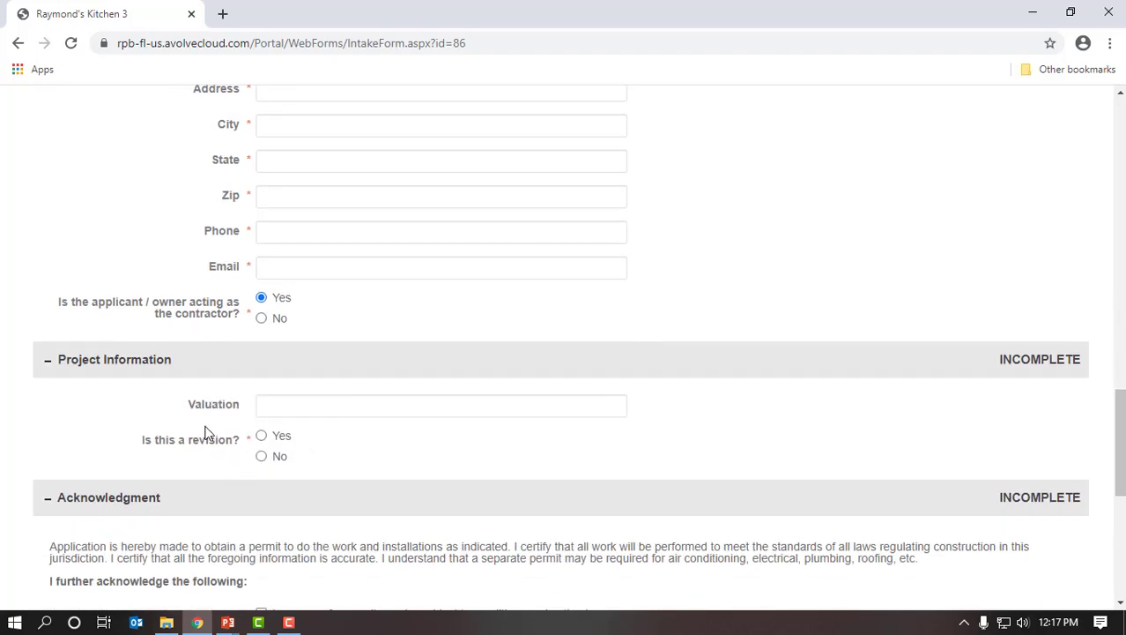
scroll(319, 380, up, 3)
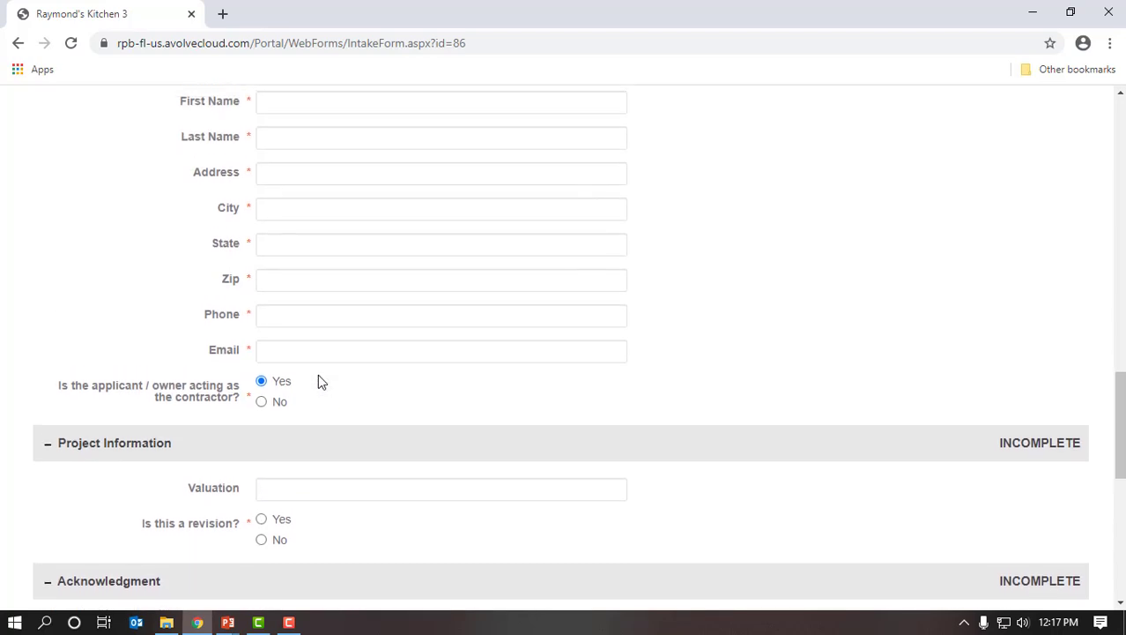
click(365, 267)
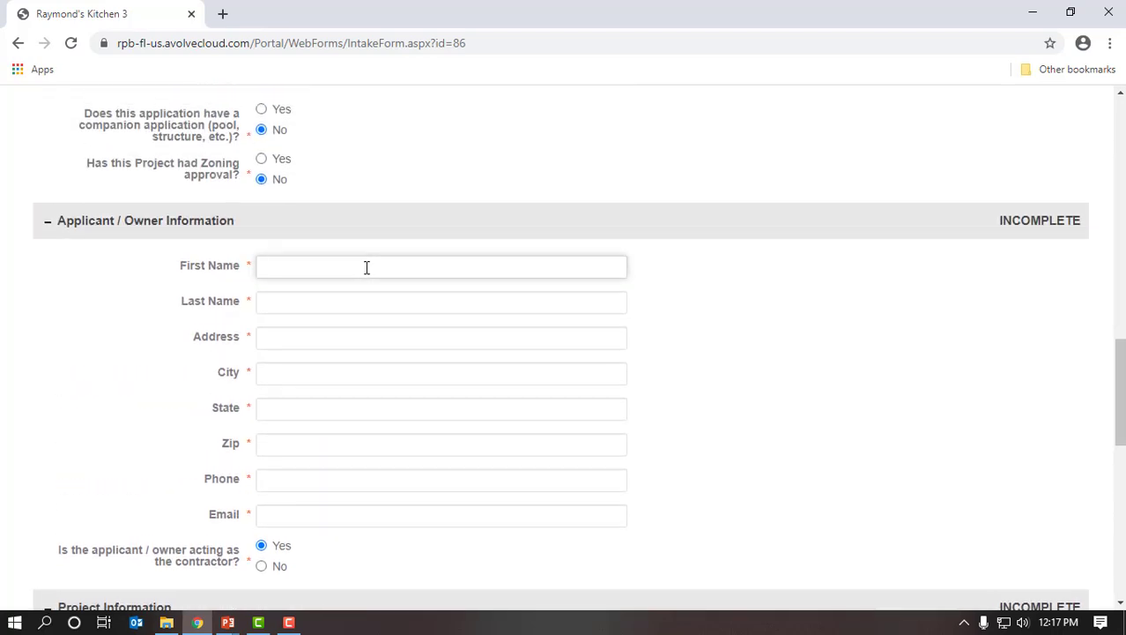
- Enter the applicant's first name, last name and street address
key(Tab)
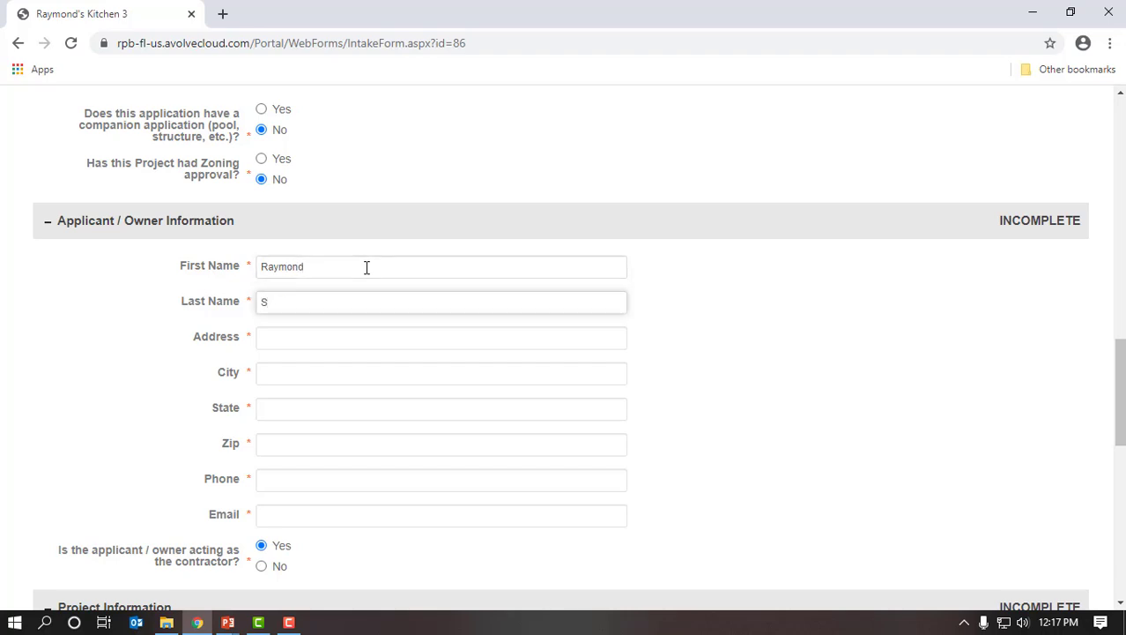
key(Tab)
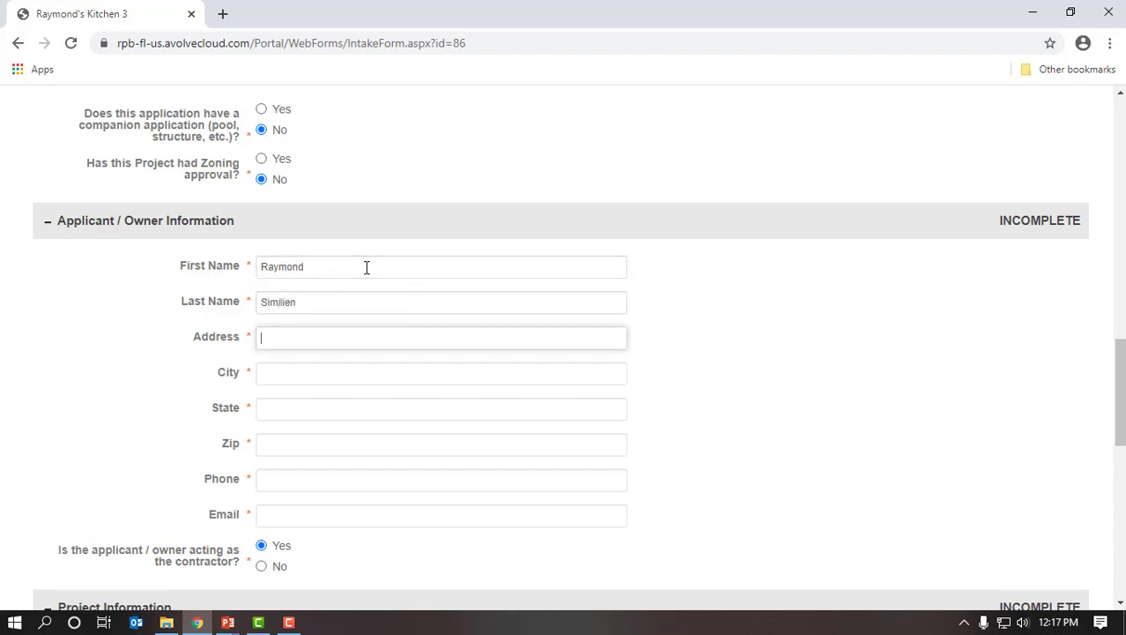
- Fill in the applicant's city, state FL, zip code, phone number and e-mail
key(Tab)
text(Roya)
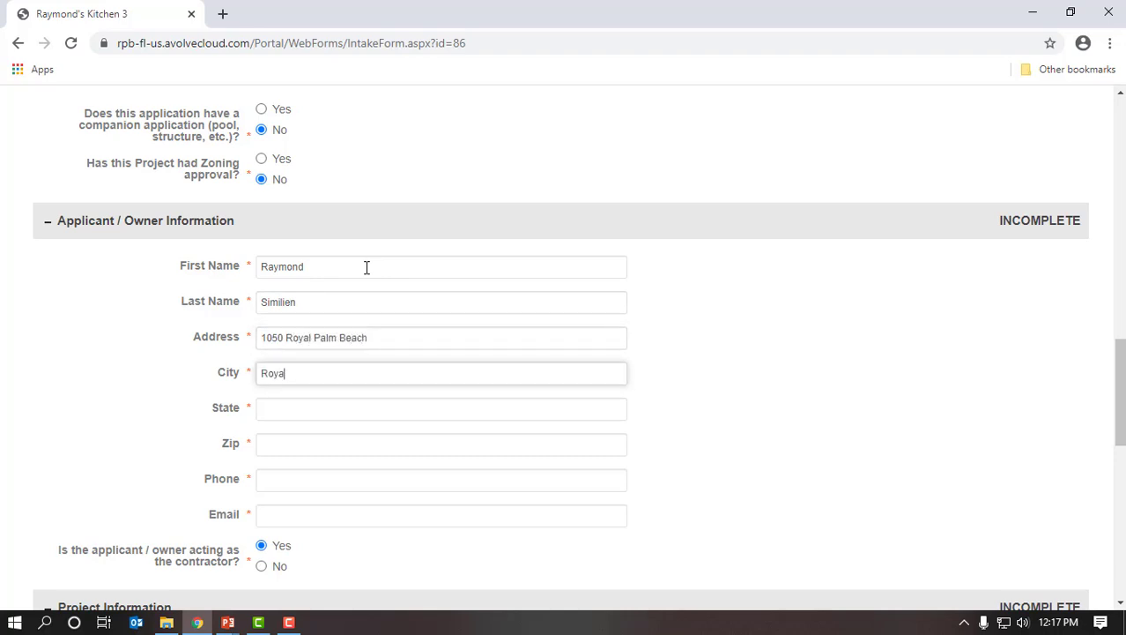
text(l Palm Bea)
key(BackSpace)
key(BackSpace)
key(BackSpace)
text(eeach)
key(Tab)
text(FL)
key(Tab)
text(33411)
key(Tab)
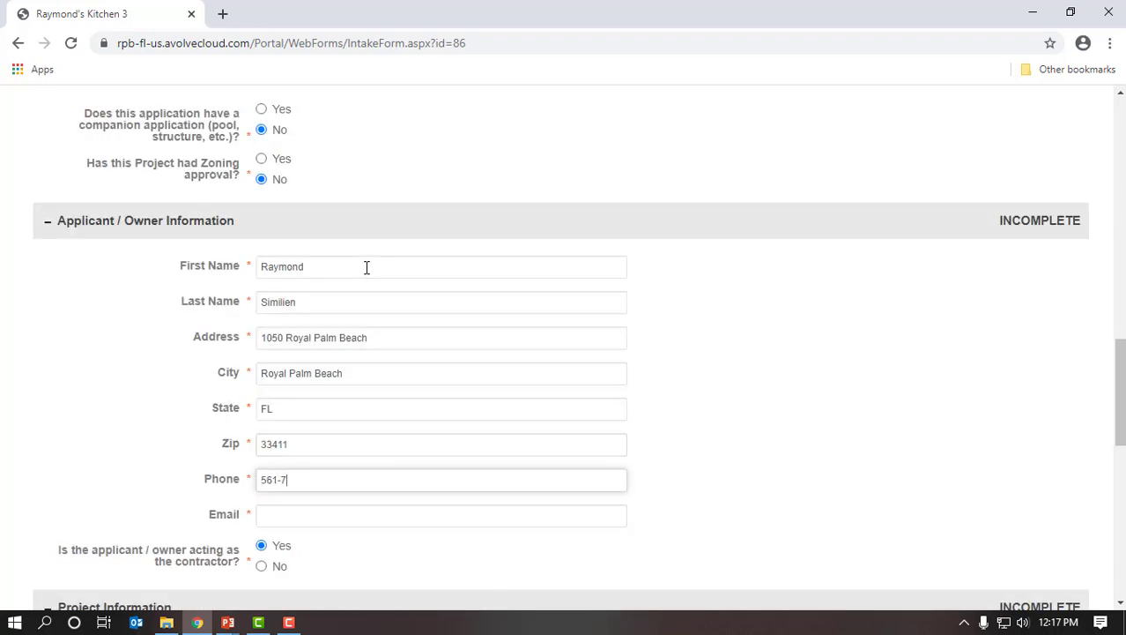
key(Tab)
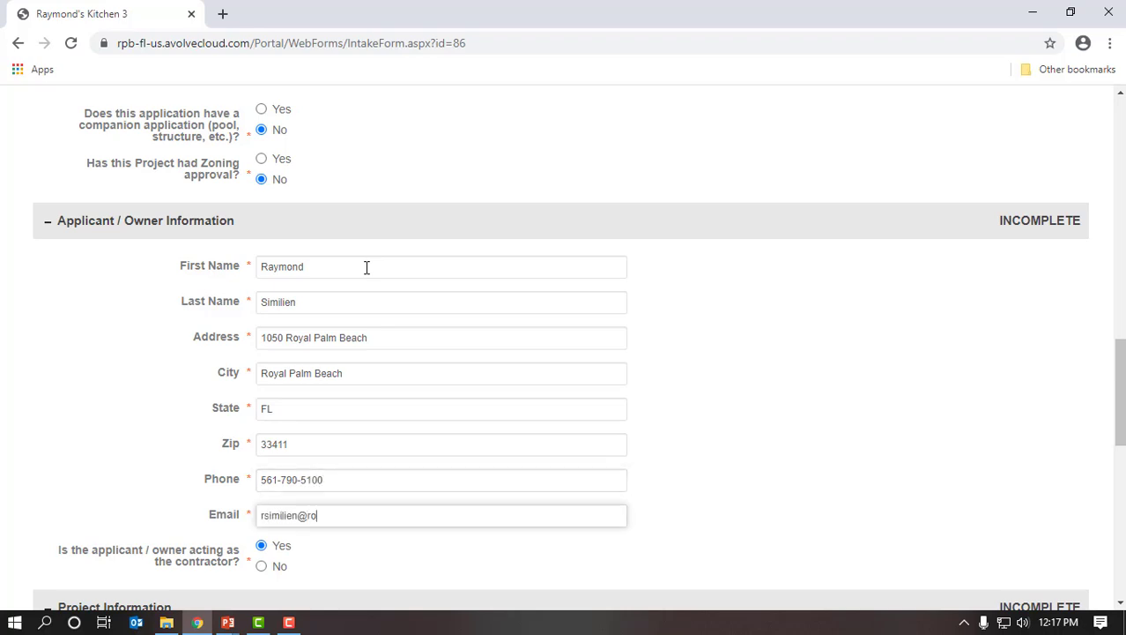
scroll(385, 310, down, 4)
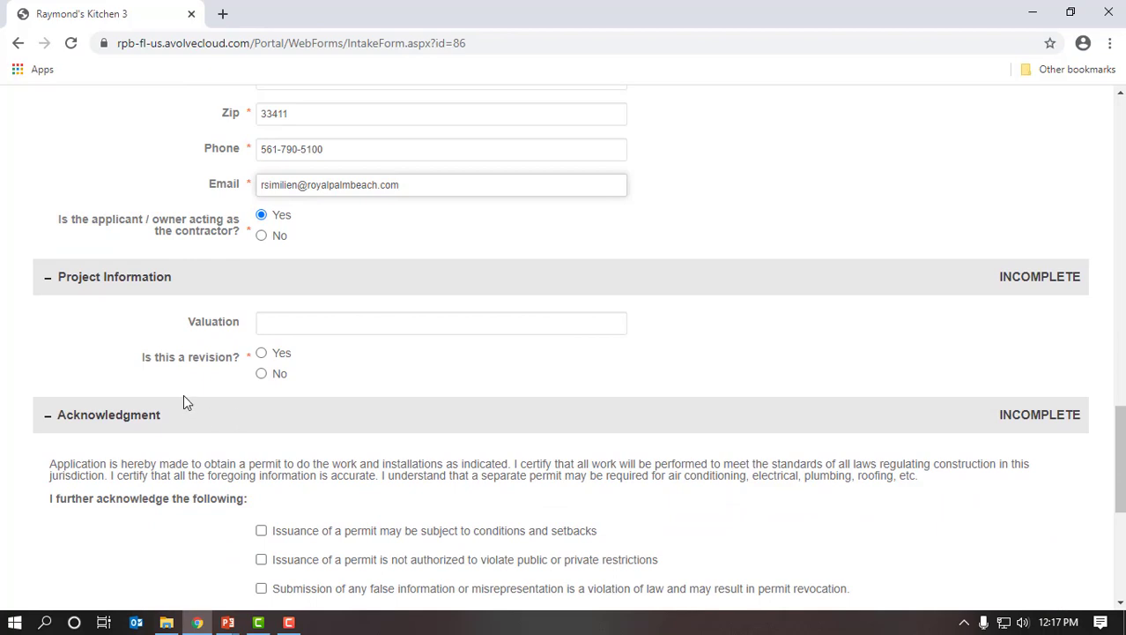
- Enter a project valuation of 5,000.00 and answer No to the revision question
click(366, 320)
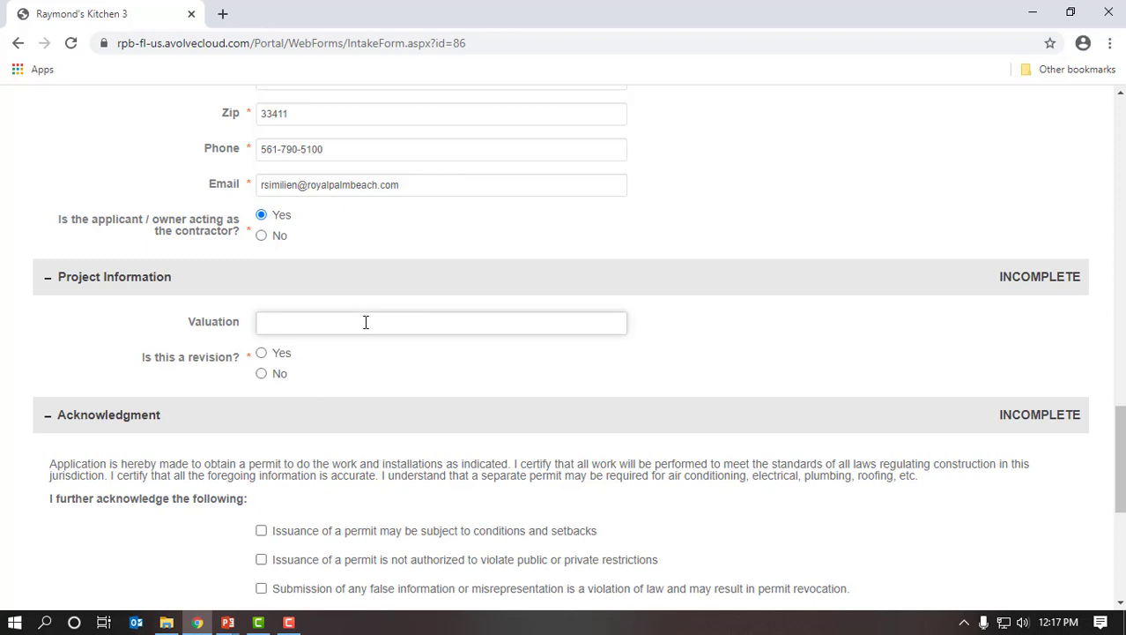
text(5,000.00)
click(275, 376)
scroll(458, 414, down, 3)
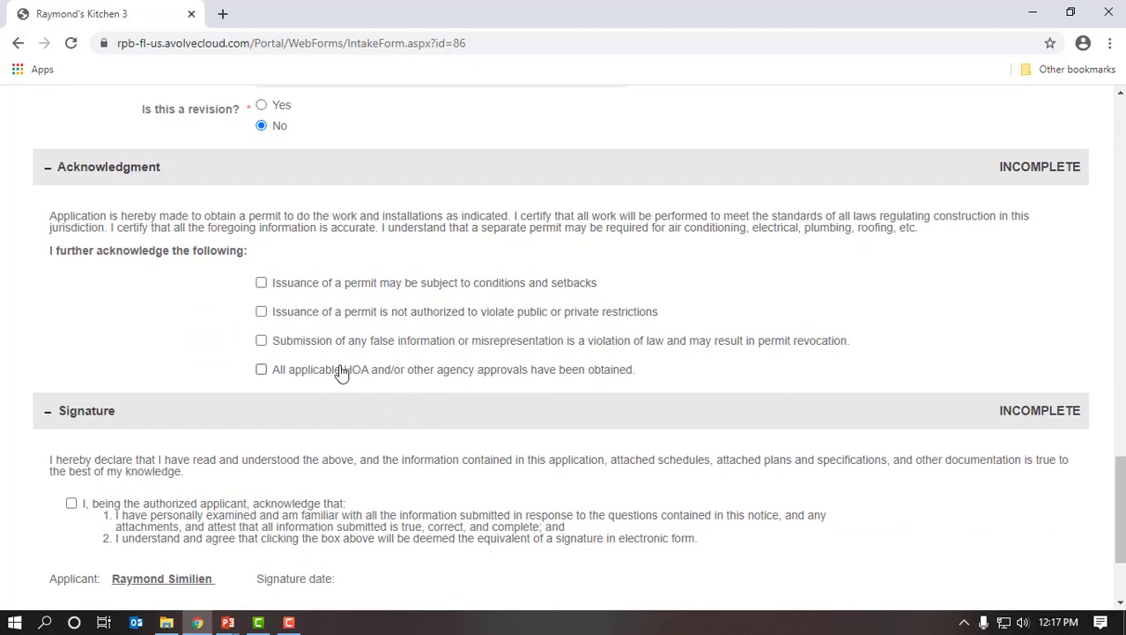
- Check all four acknowledgement boxes and the authorized-applicant signature box
click(261, 283)
click(261, 312)
click(261, 341)
click(261, 369)
click(71, 502)
scroll(696, 509, down, 1)
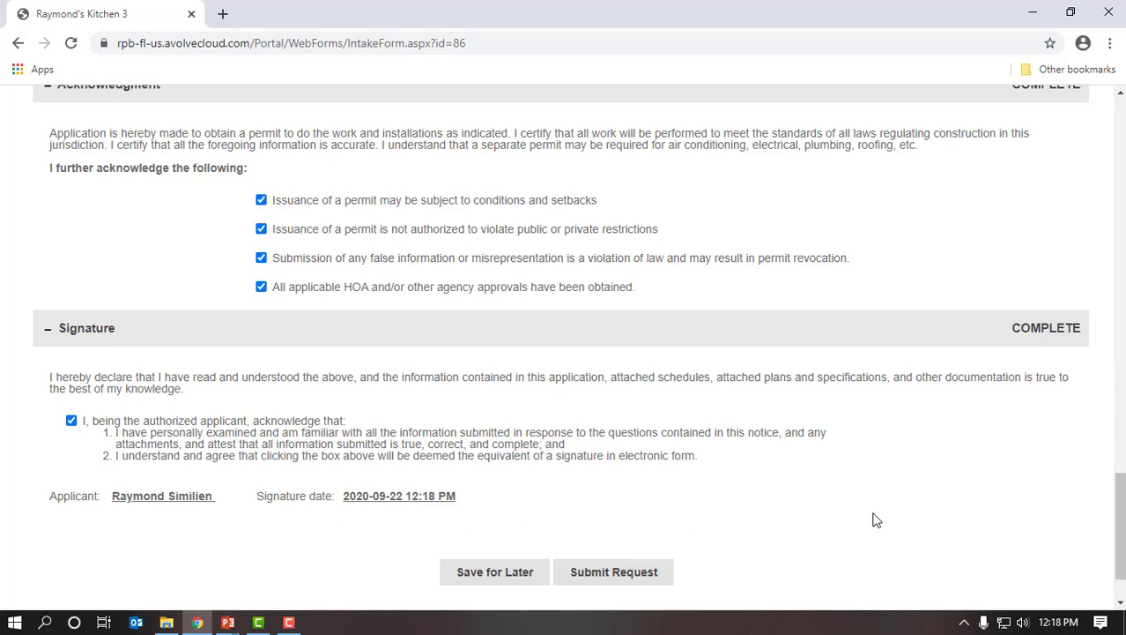
mouse_move(1121, 514)
mouse_down()
mouse_move(1121, 325)
mouse_move(1121, 524)
mouse_up()
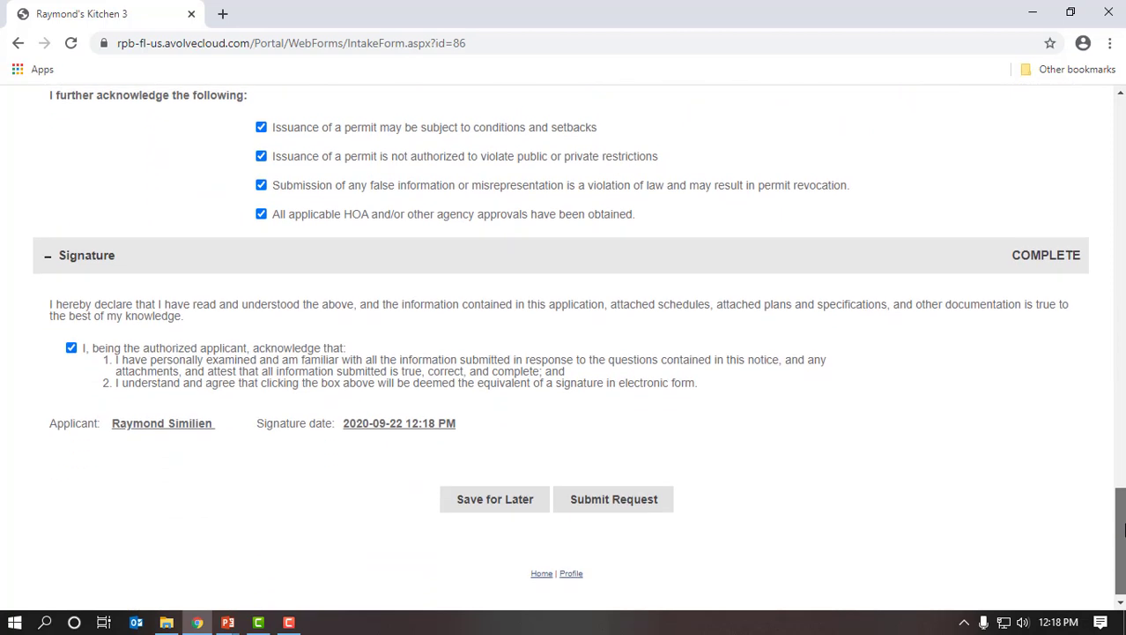
click(608, 495)
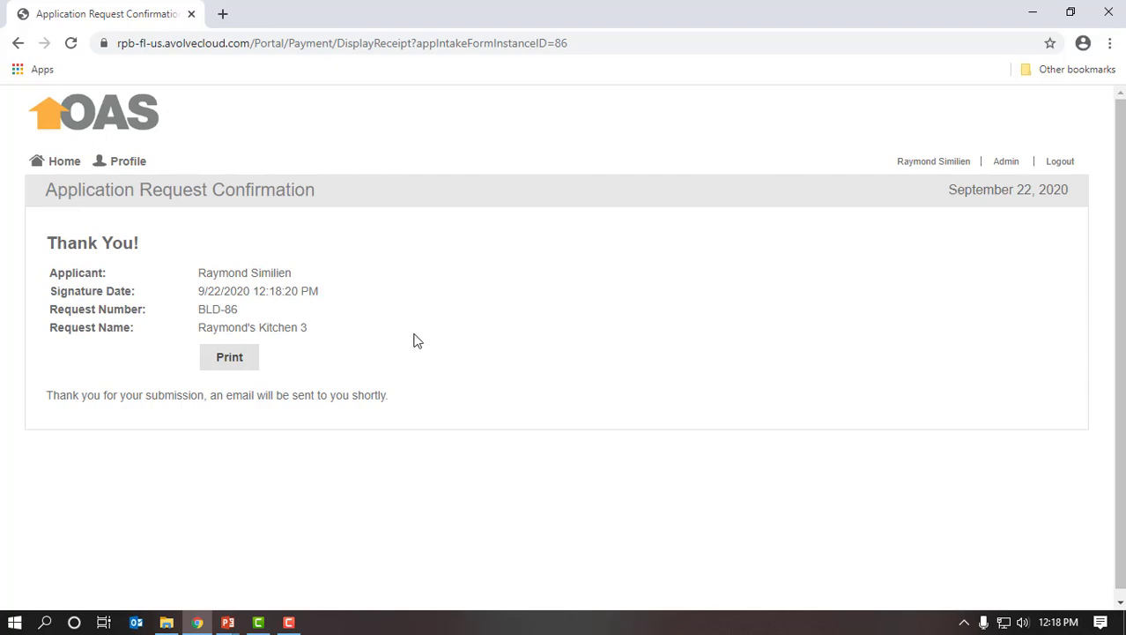
click(136, 622)
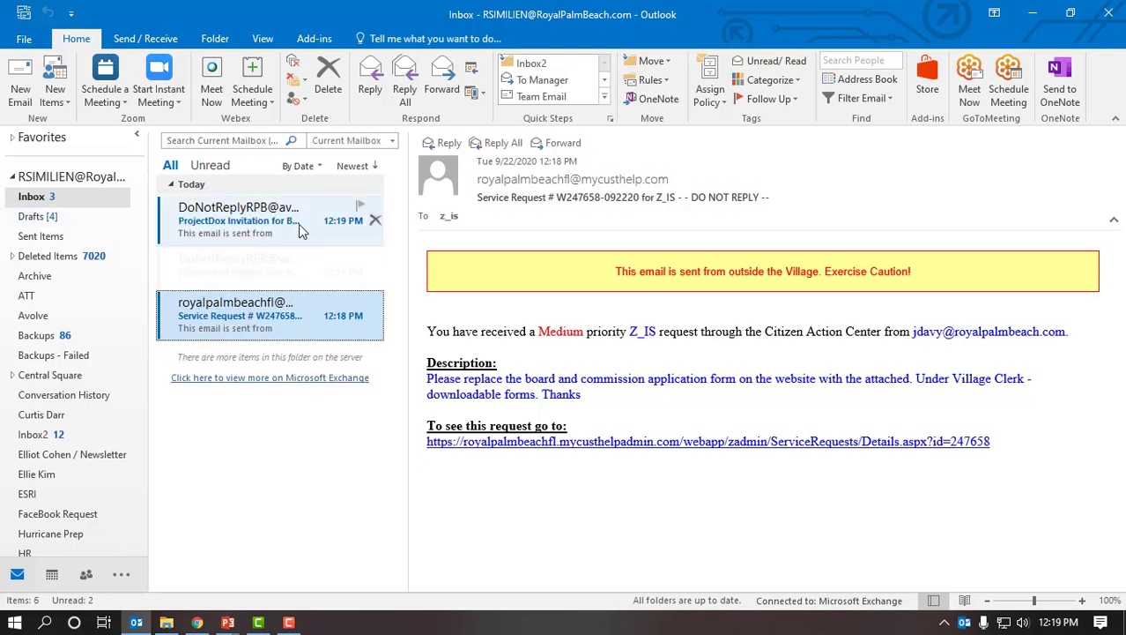
- Open and read the ProjectDox Invitation e-mail, then close it
click(299, 230)
key(Down)
click(299, 230)
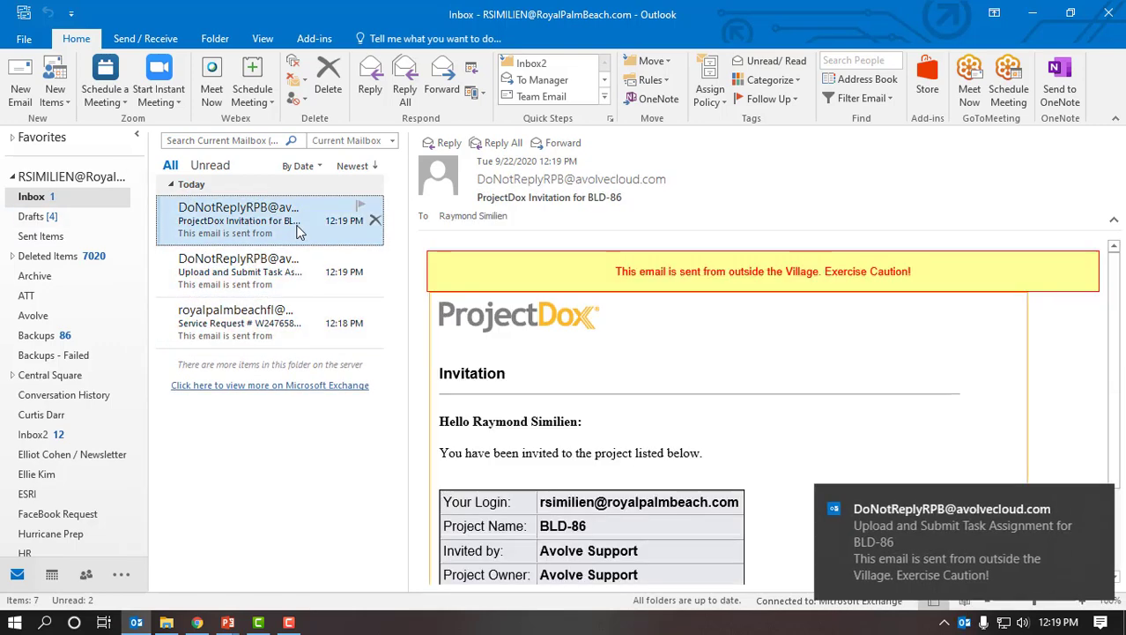
double_click(304, 229)
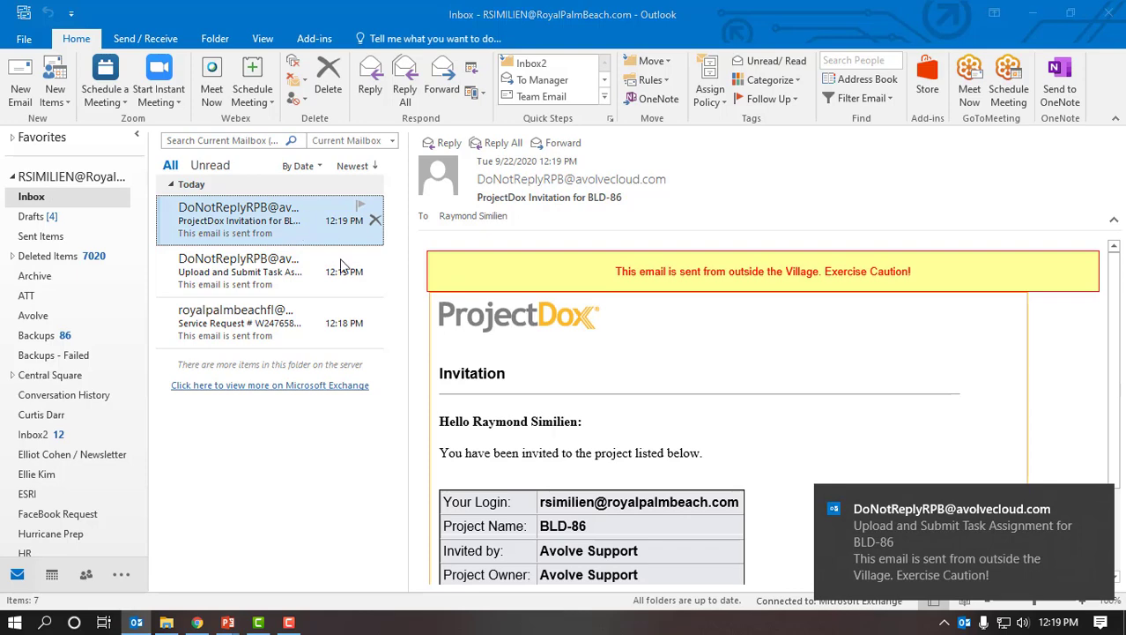
scroll(455, 431, down, 2)
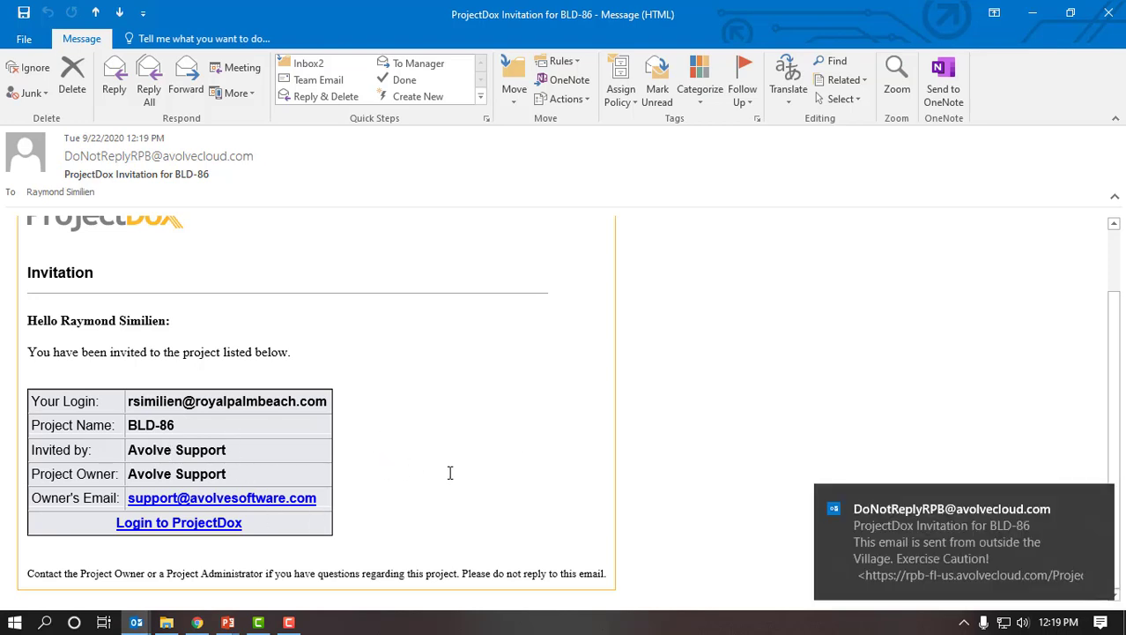
click(1119, 11)
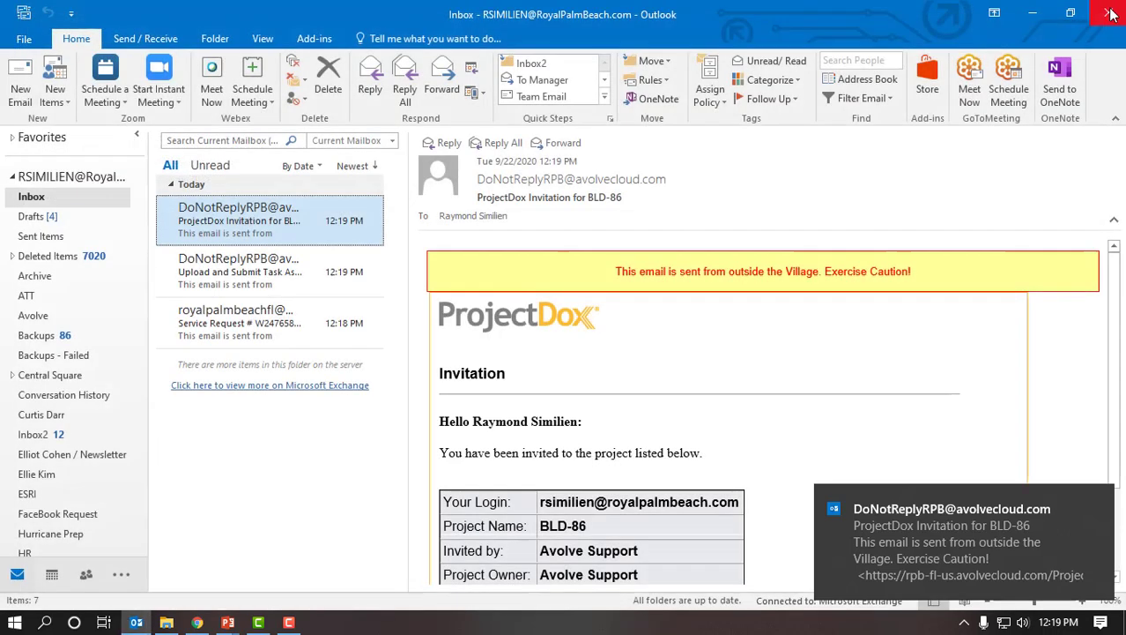
- Open the Upload and Submit Task Assignment e-mail and follow its Project Access link
click(256, 276)
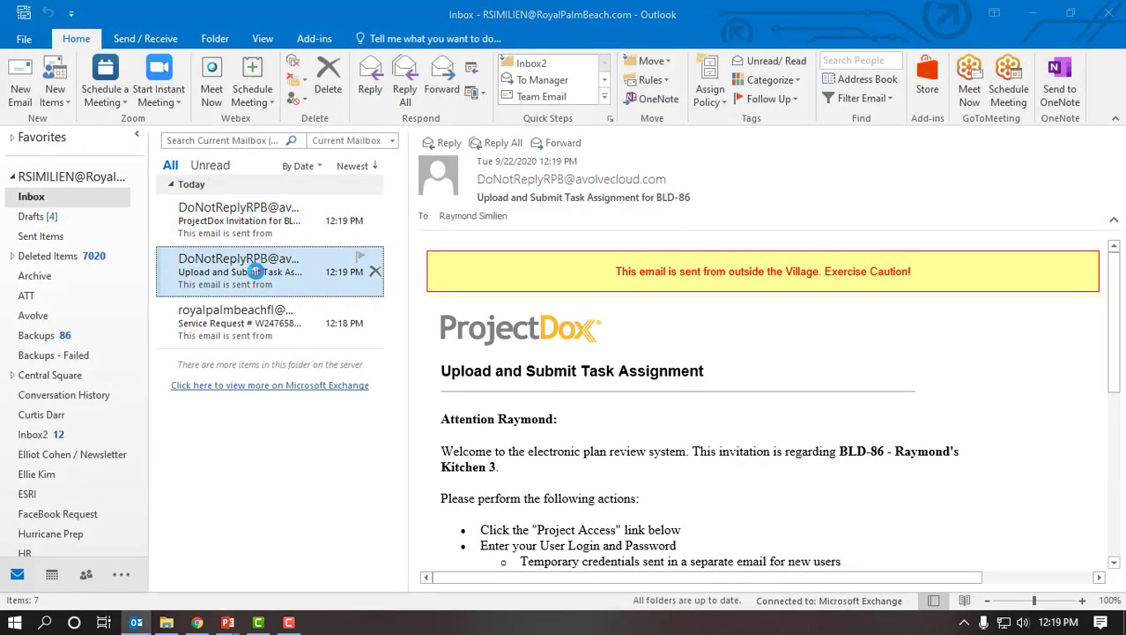
double_click(258, 275)
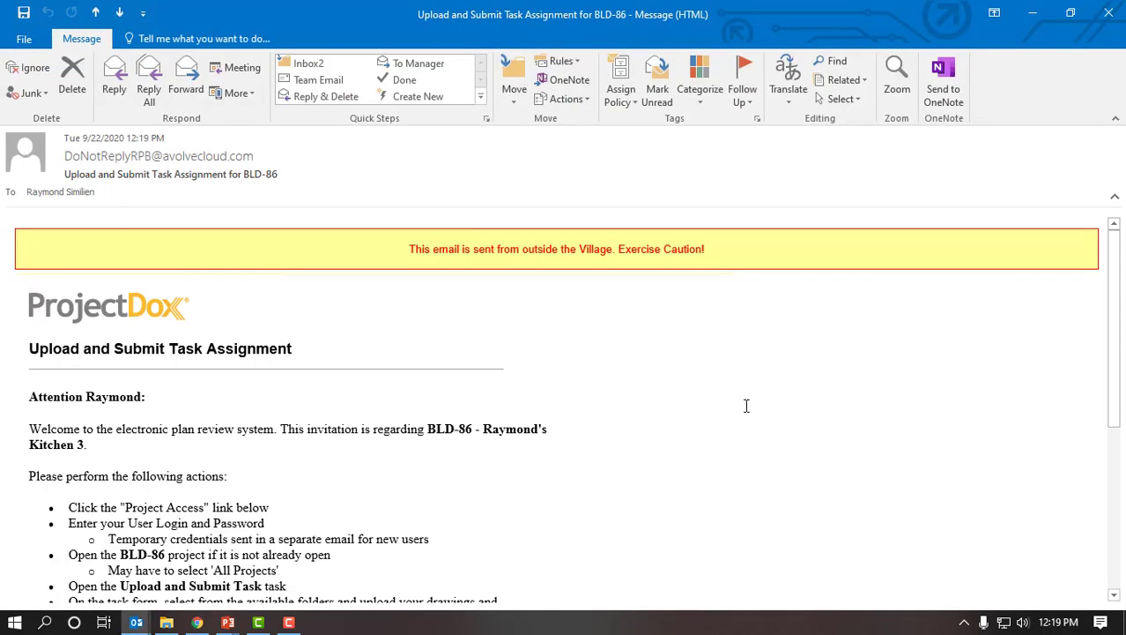
scroll(745, 405, down, 1)
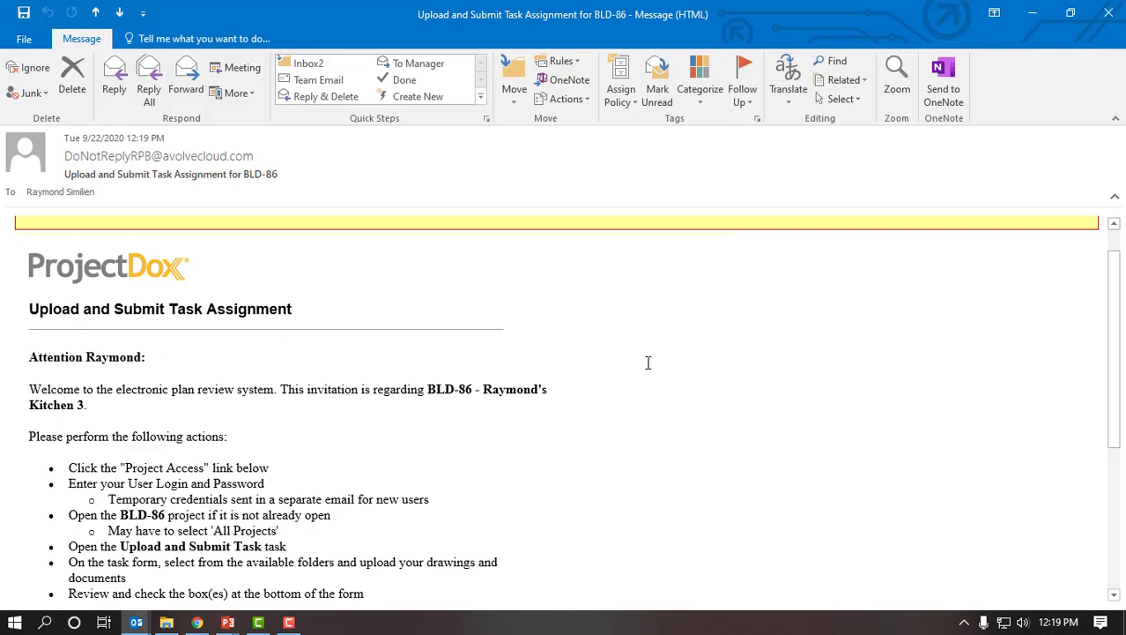
scroll(648, 363, down, 3)
scroll(654, 369, down, 1)
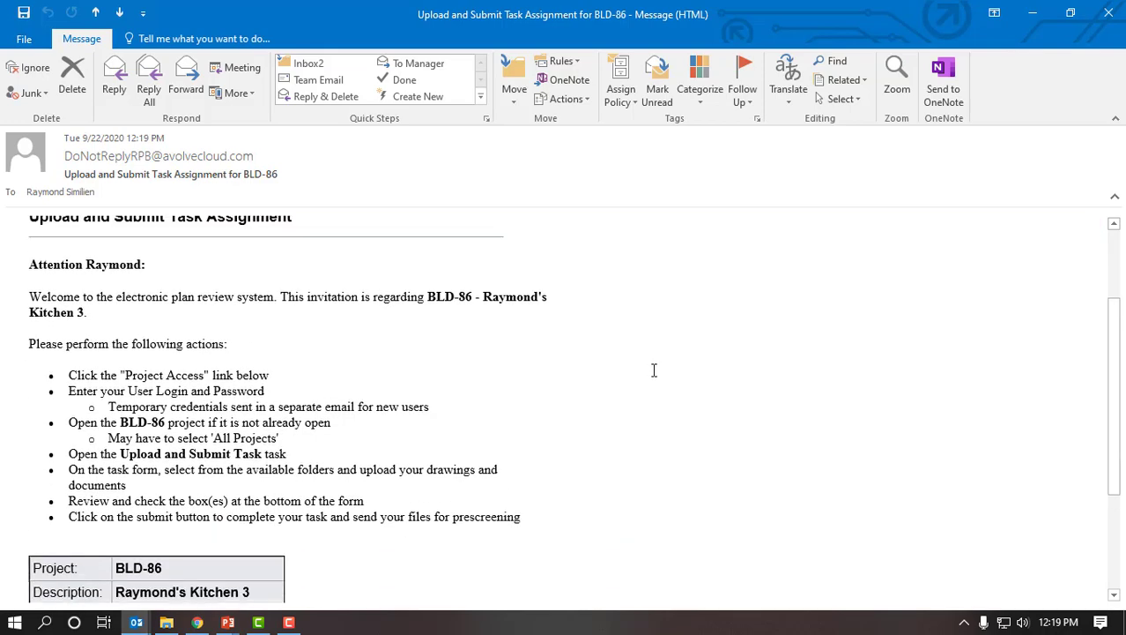
scroll(656, 380, down, 1)
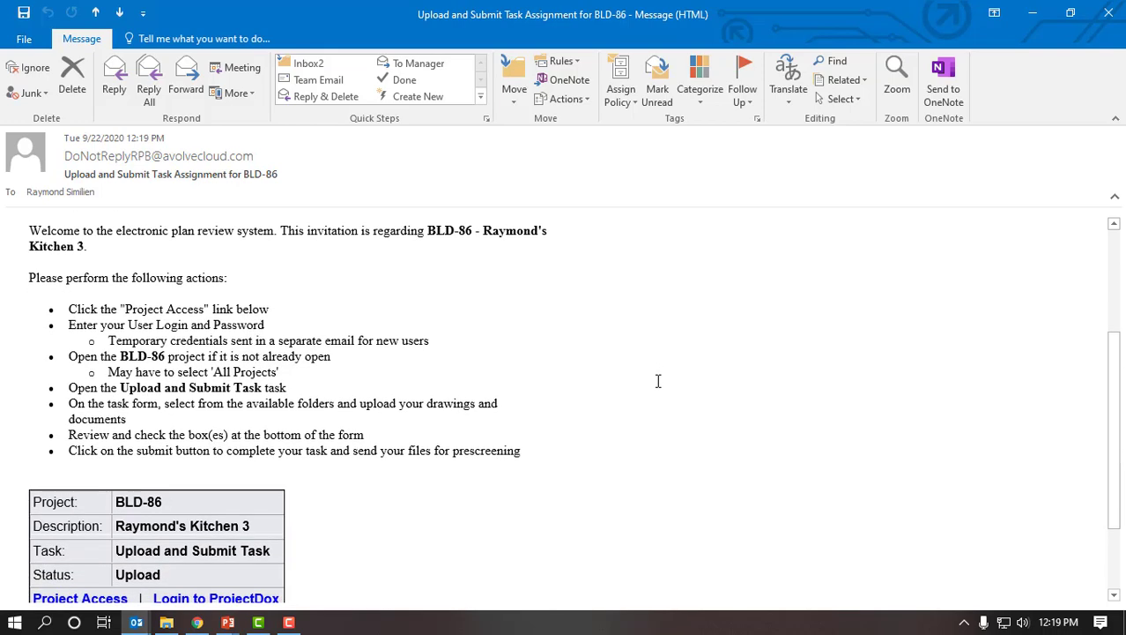
scroll(657, 381, down, 1)
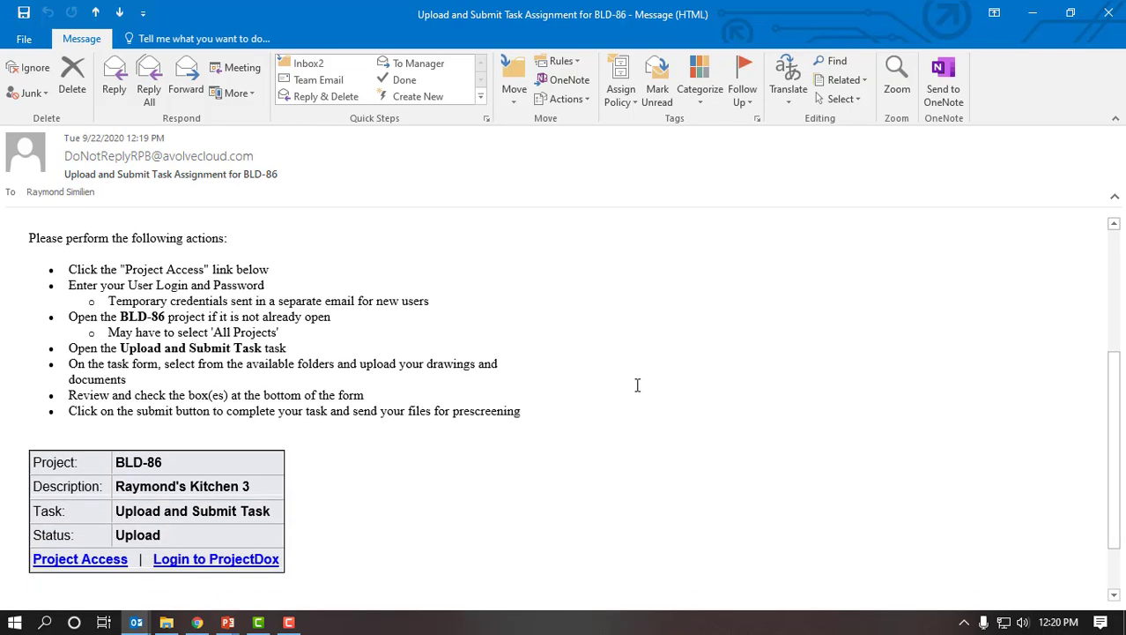
scroll(638, 386, down, 1)
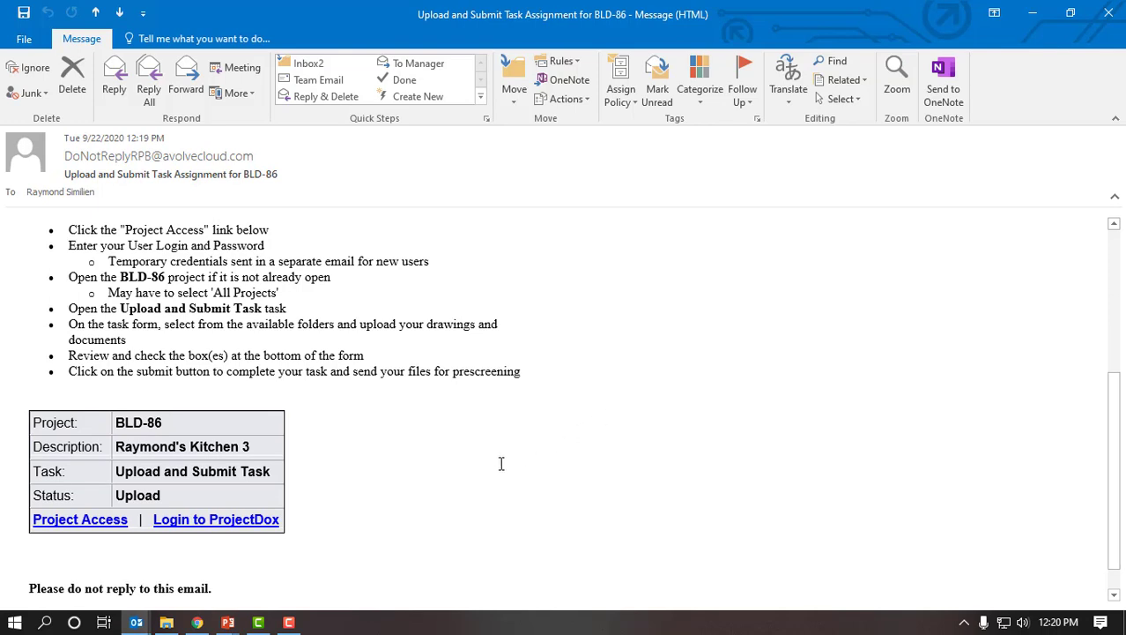
click(113, 521)
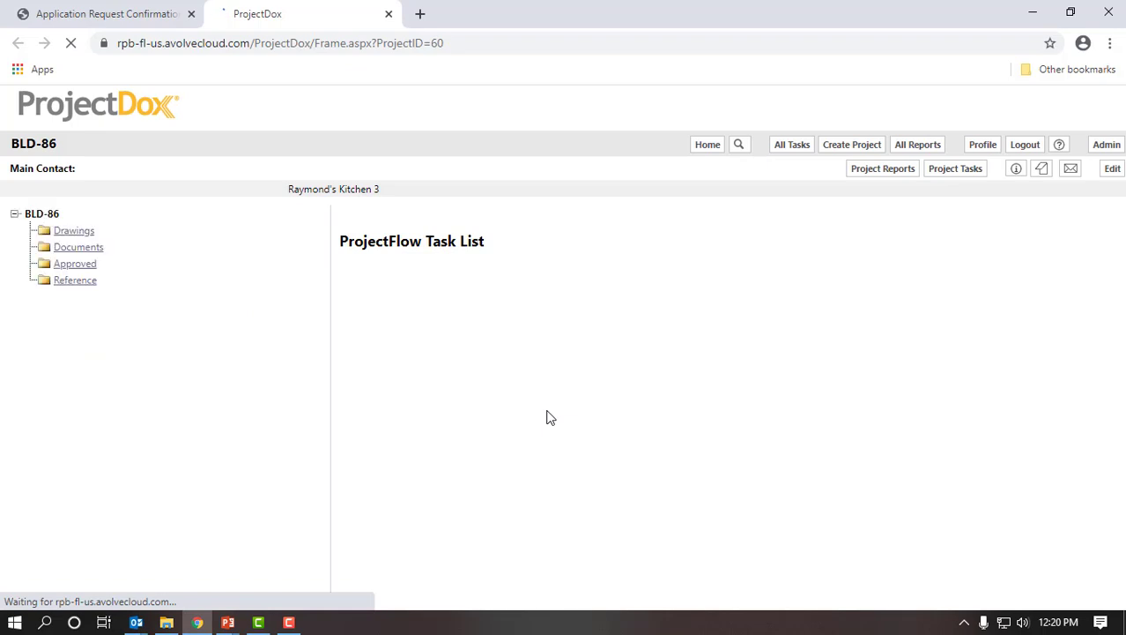
click(138, 620)
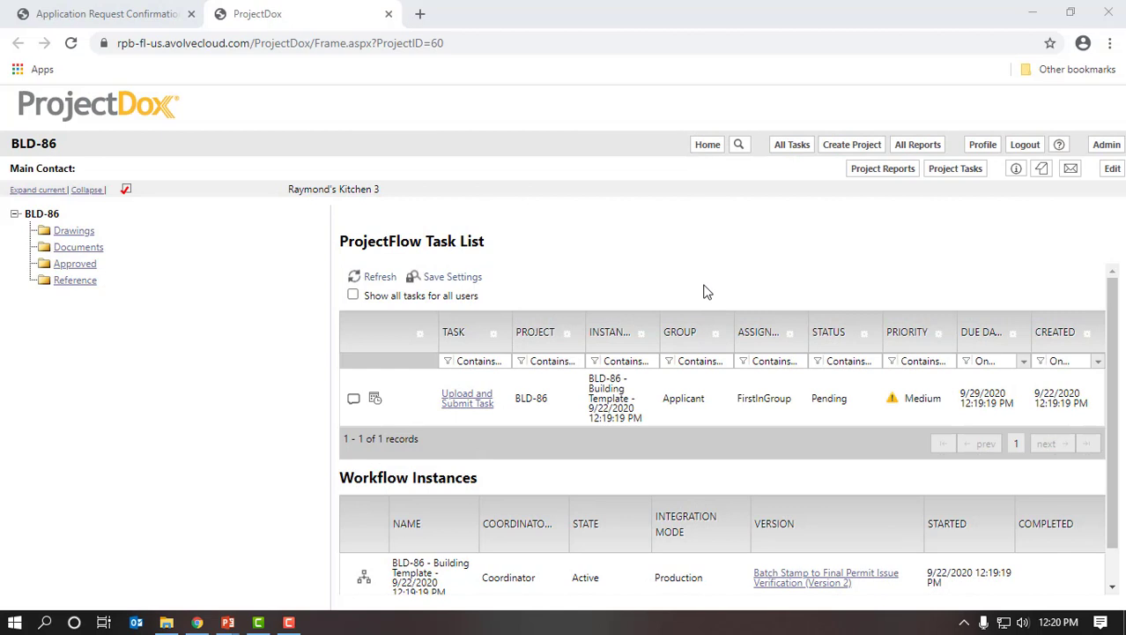
scroll(709, 297, down, 1)
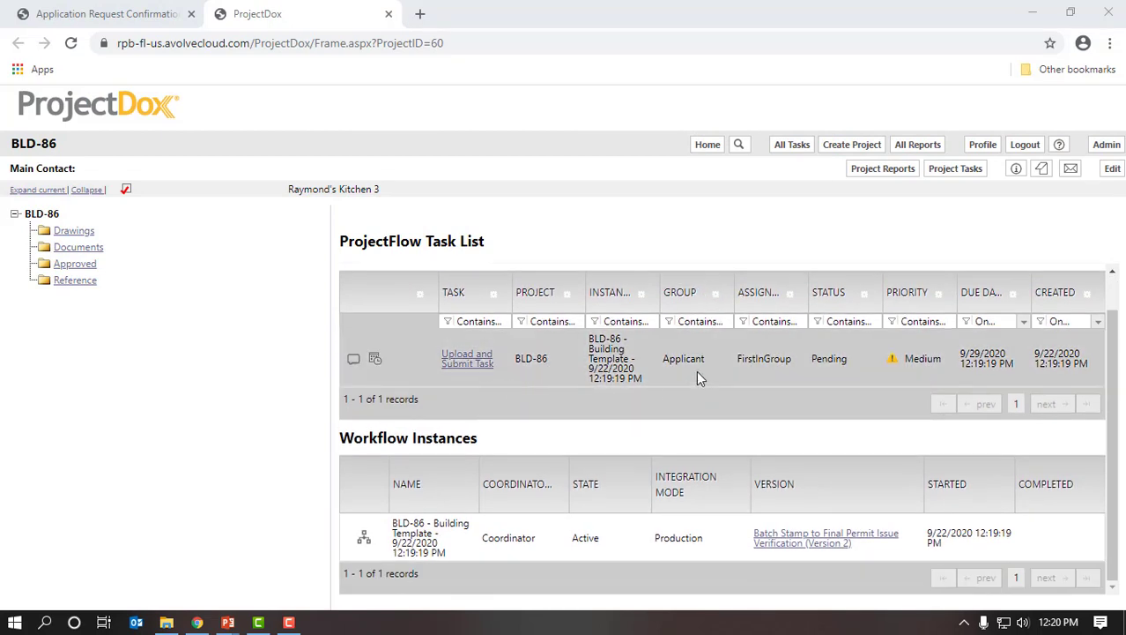
click(467, 362)
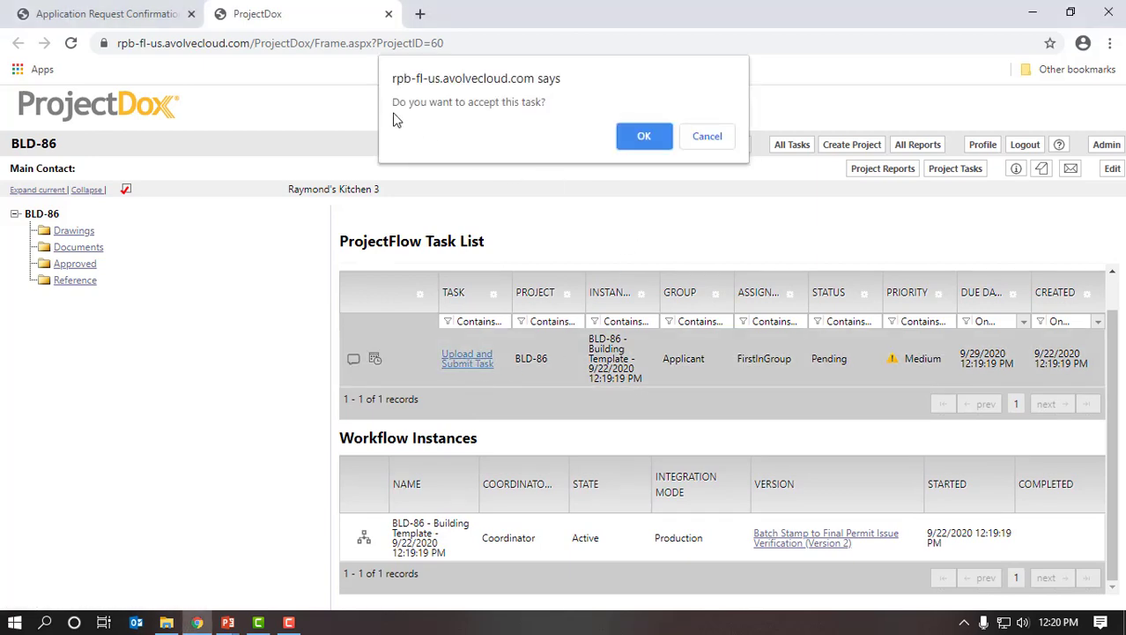
click(643, 139)
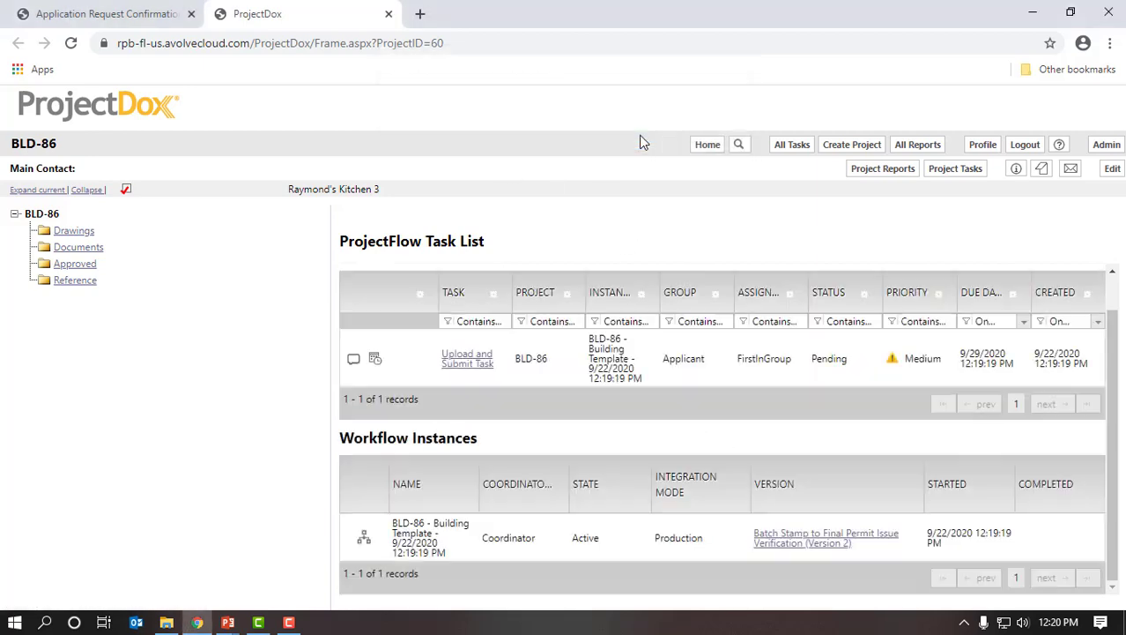
- Maximize the Upload and Submit form, read its instructions, and follow the Resident: Accessory Structure/Outdoor Kitchen link
click(776, 14)
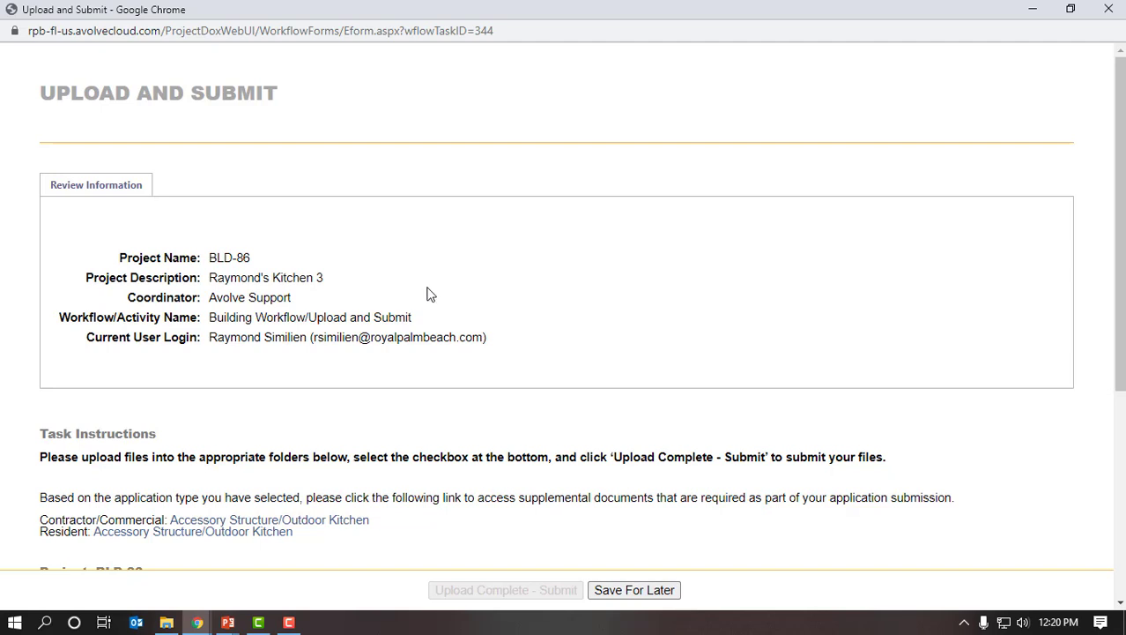
scroll(611, 330, down, 2)
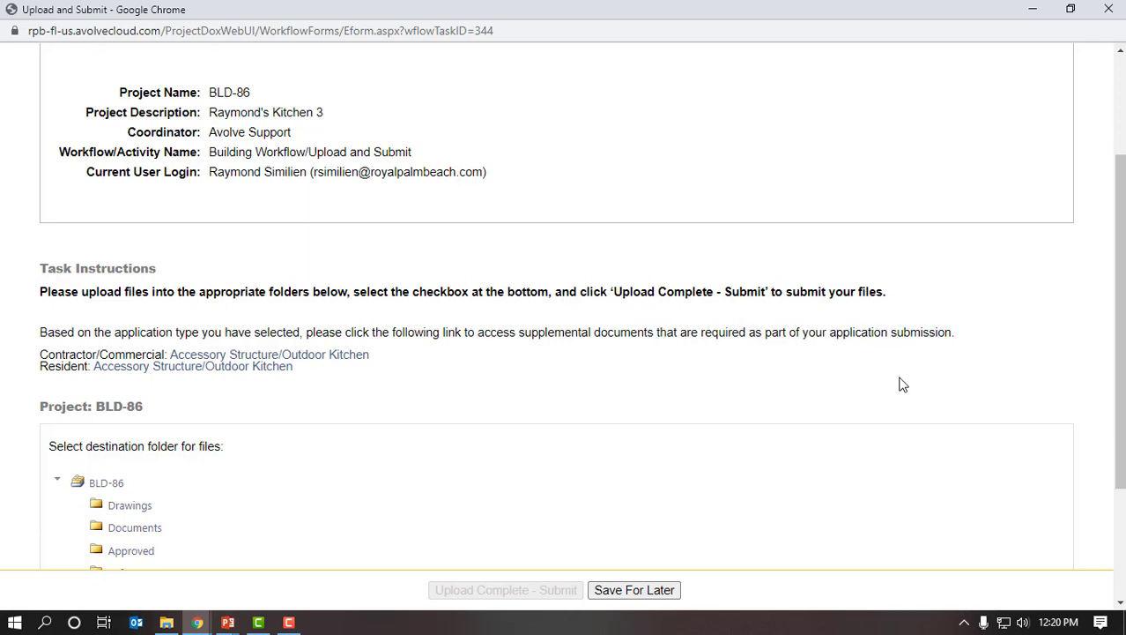
scroll(902, 386, down, 1)
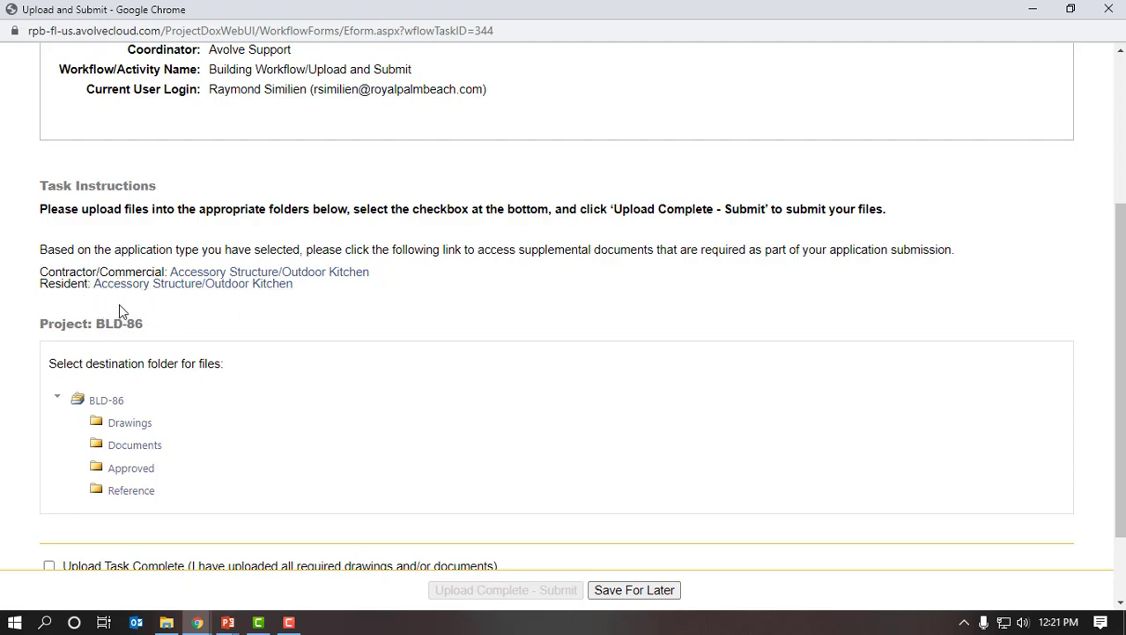
click(215, 286)
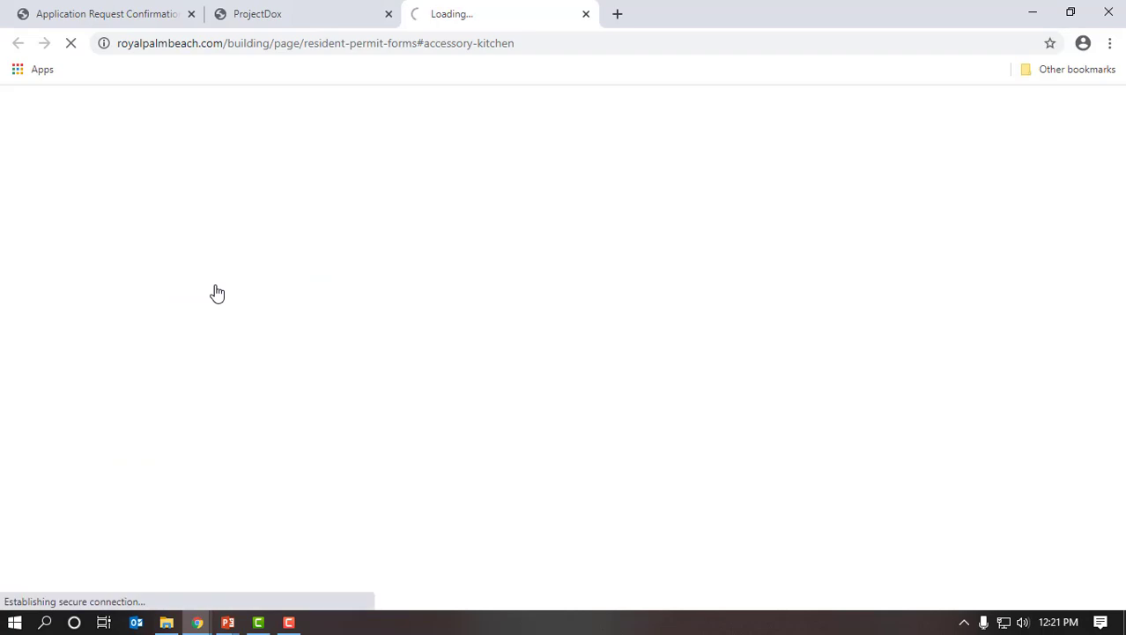
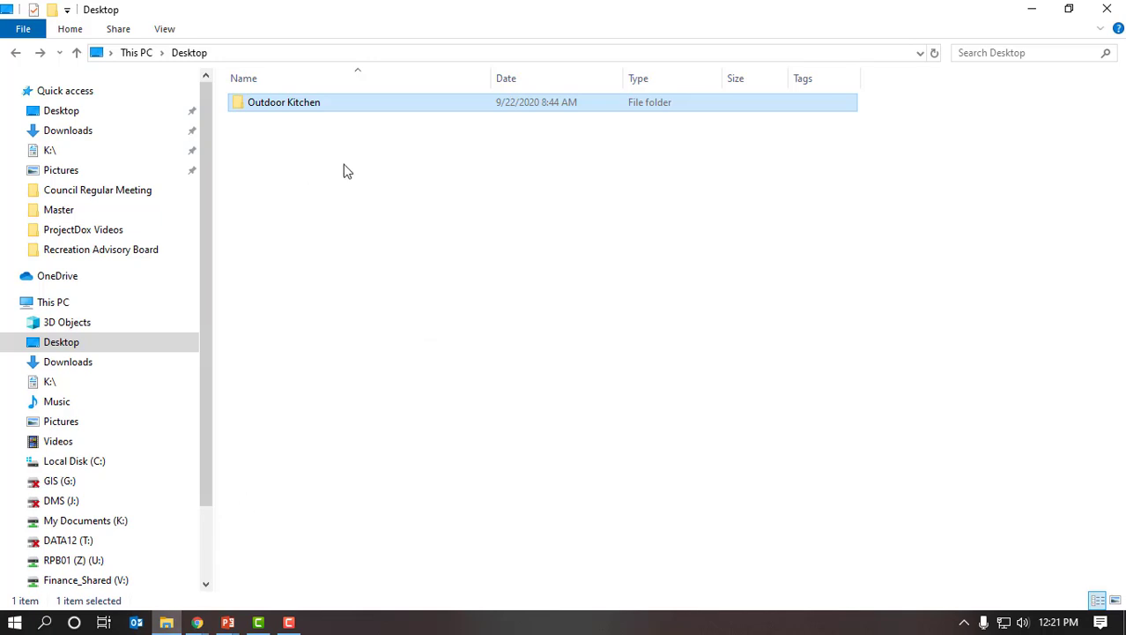
- Open 'ePlan-ProjectDox Applicant User Guide.pdf' from the Outdoor Kitchen folder in Acrobat
double_click(306, 107)
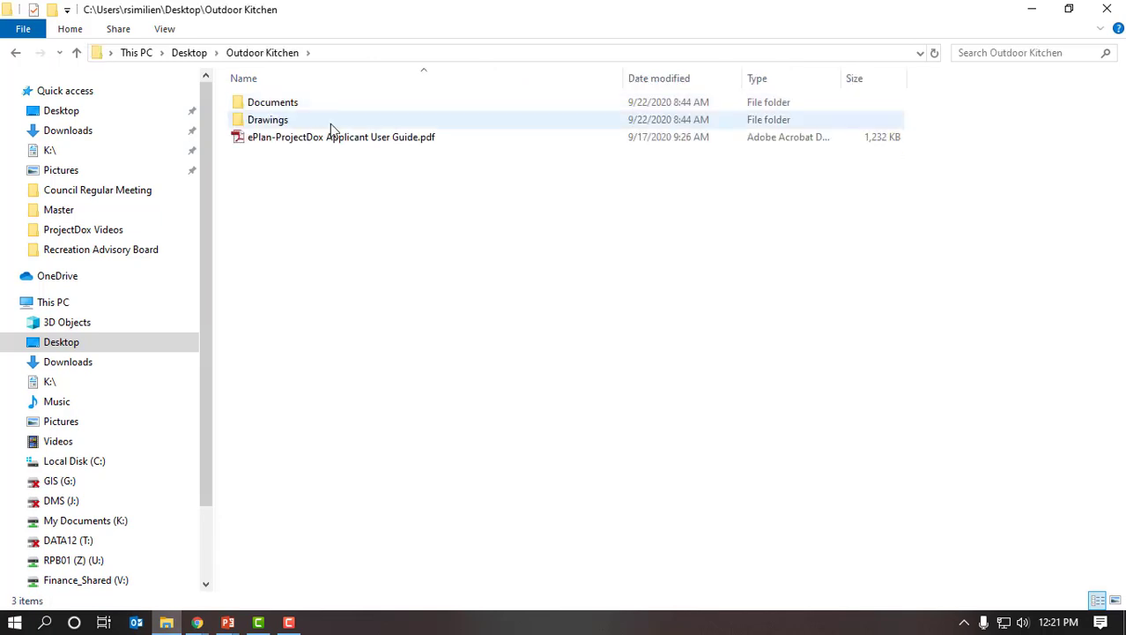
double_click(396, 138)
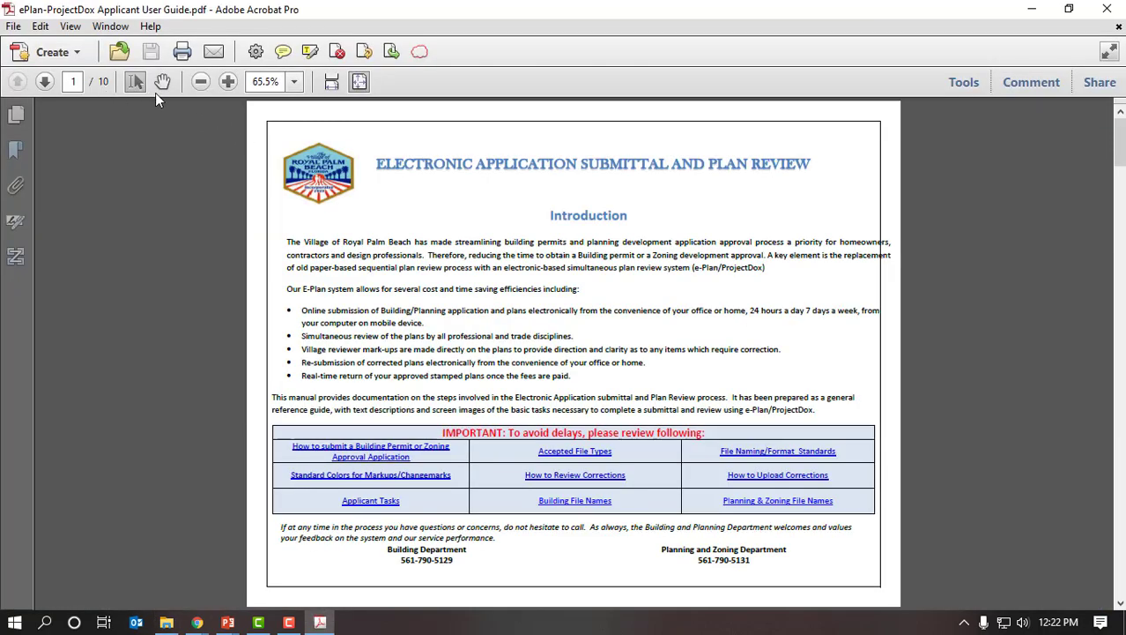
- Zoom the guide to 100% and page forward to the page-6 Building Naming Convention table
click(228, 81)
click(227, 81)
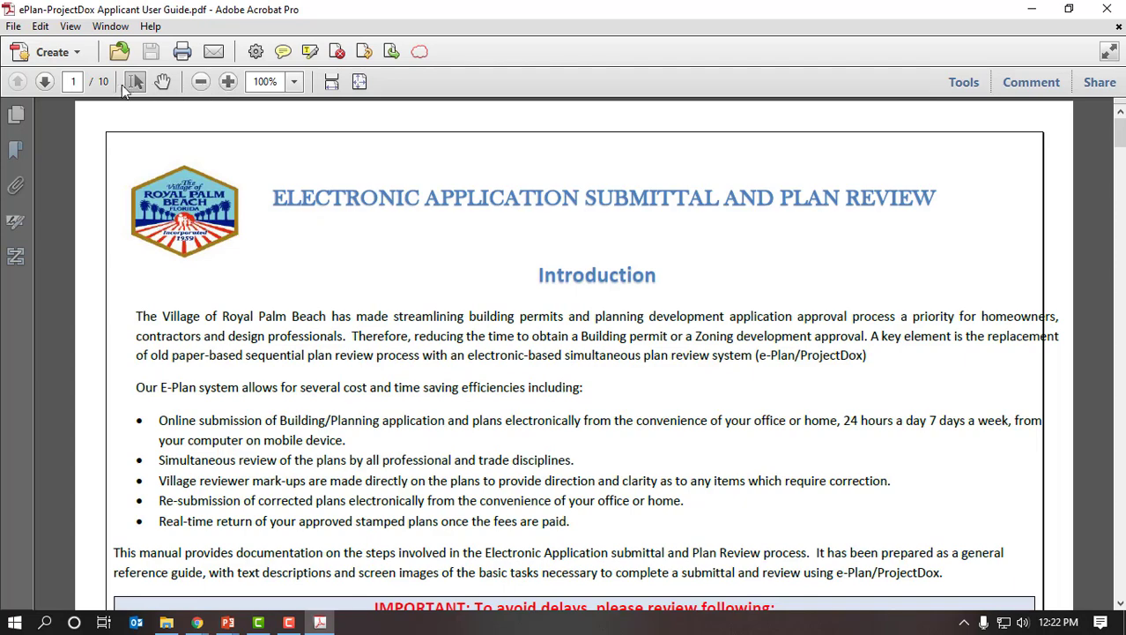
click(44, 81)
click(45, 82)
click(45, 81)
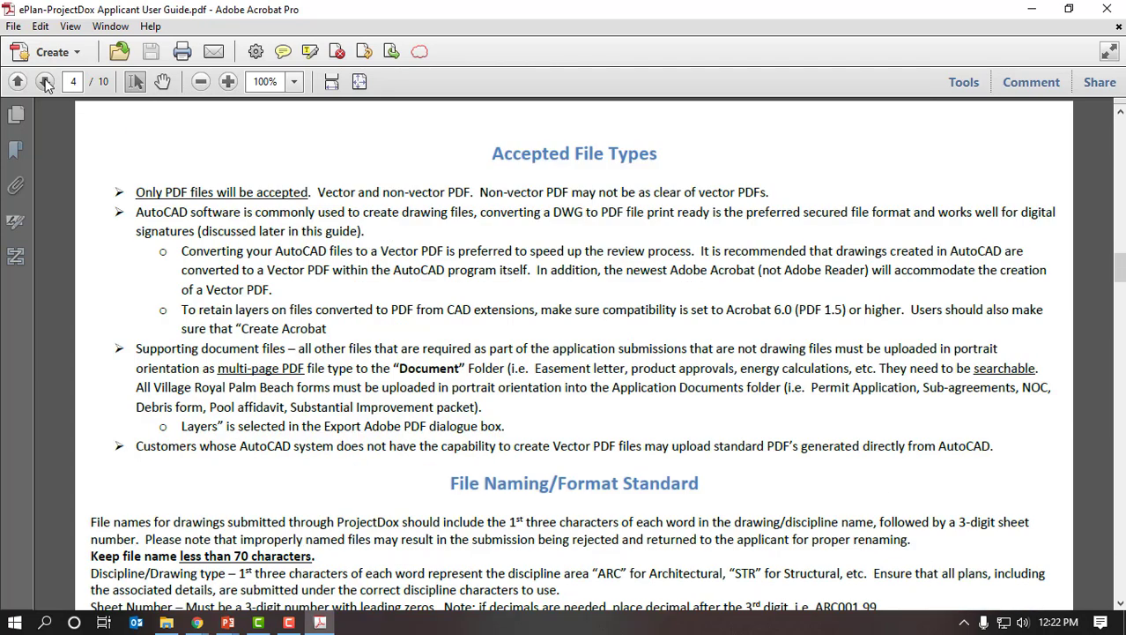
click(45, 81)
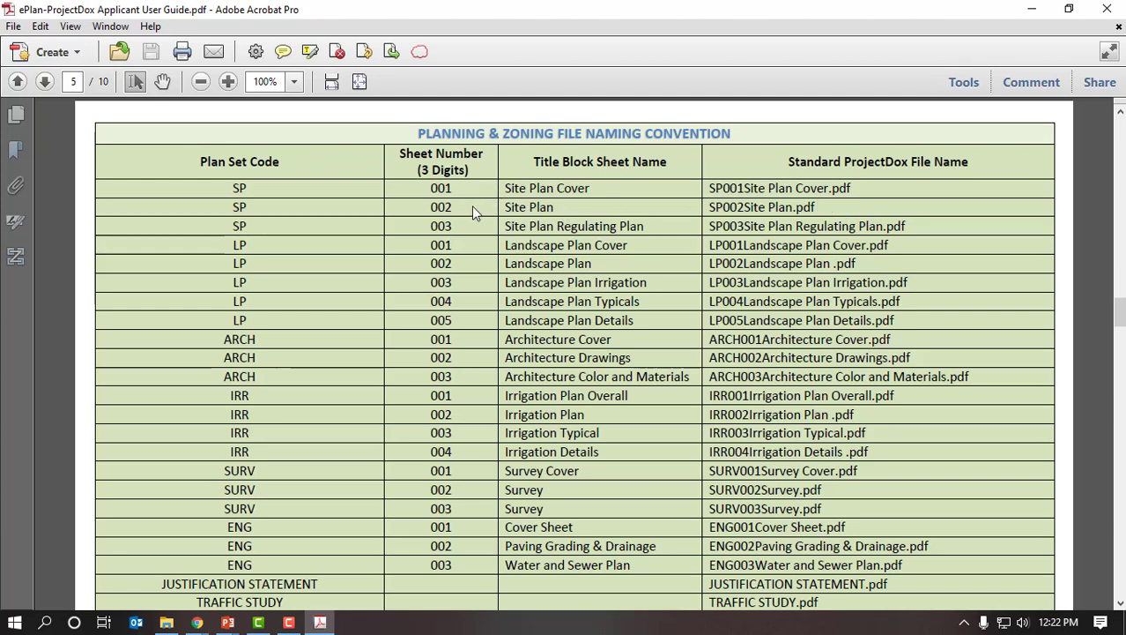
click(44, 83)
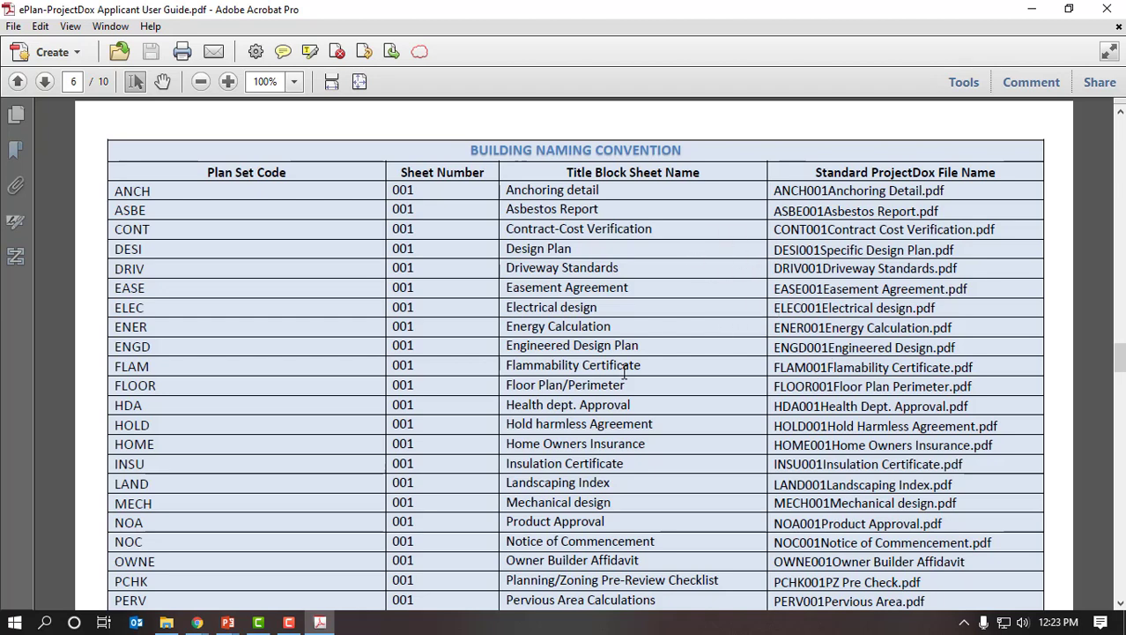
mouse_move(197, 621)
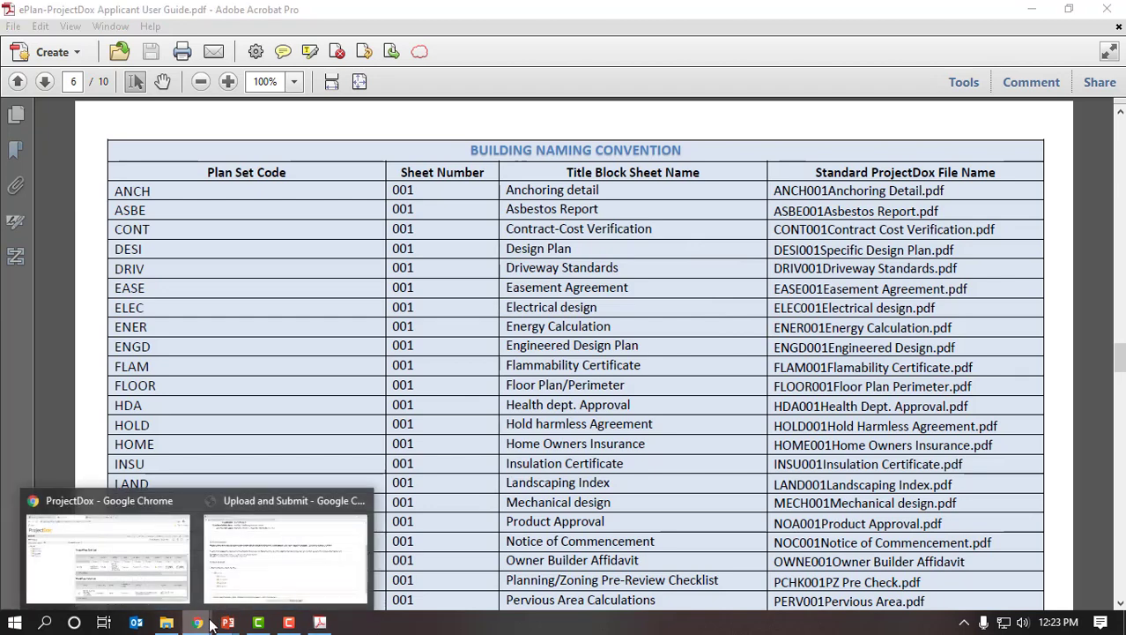
click(261, 606)
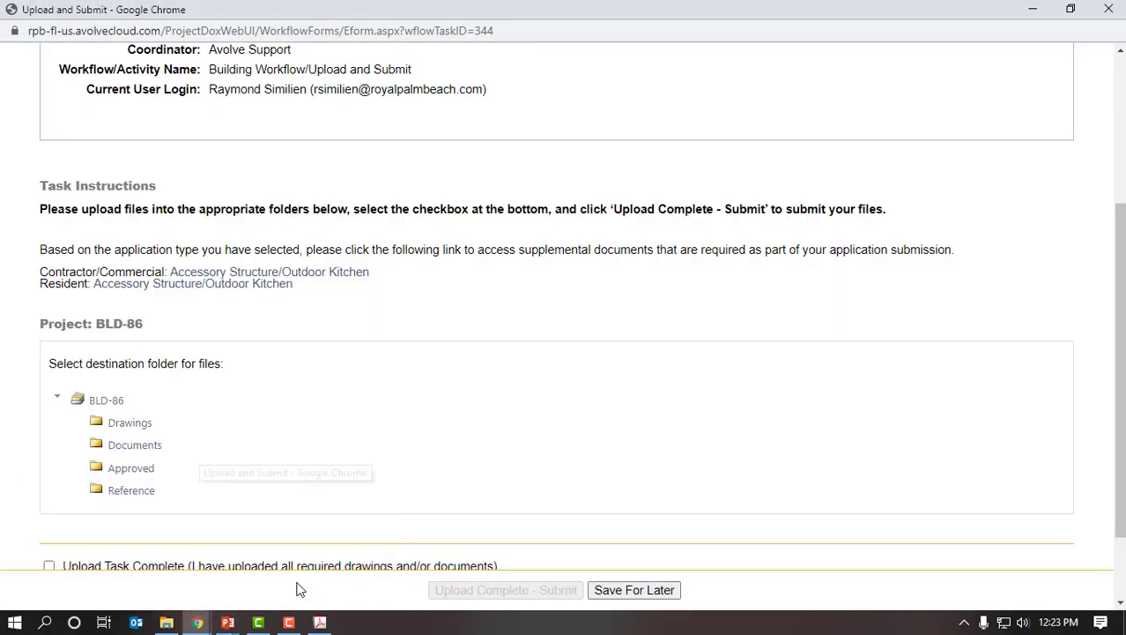
click(147, 427)
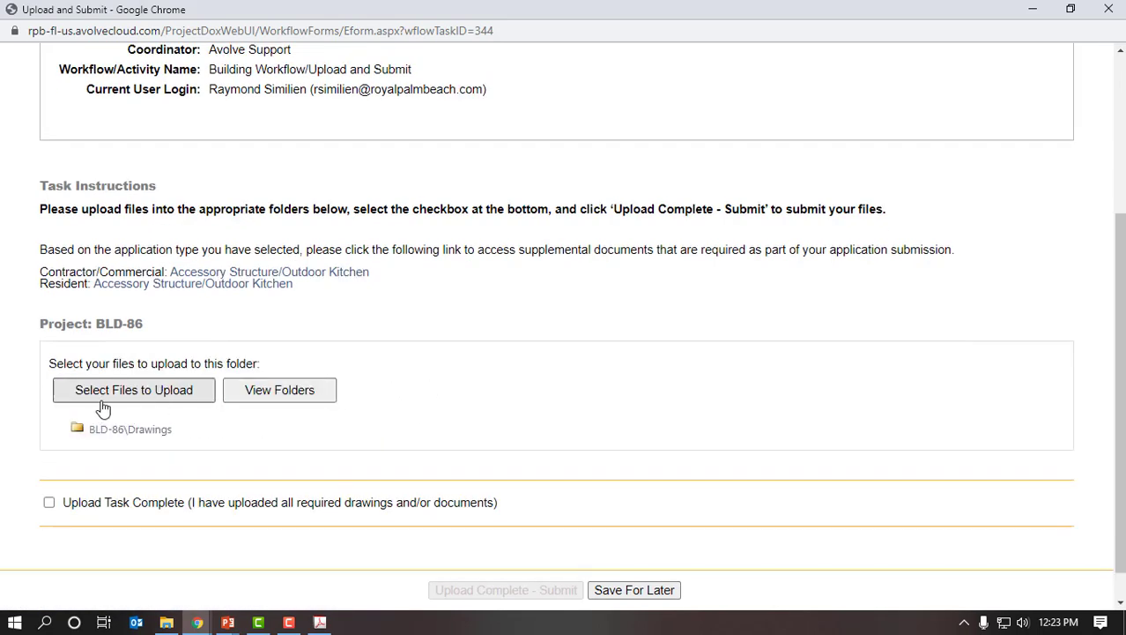
click(177, 401)
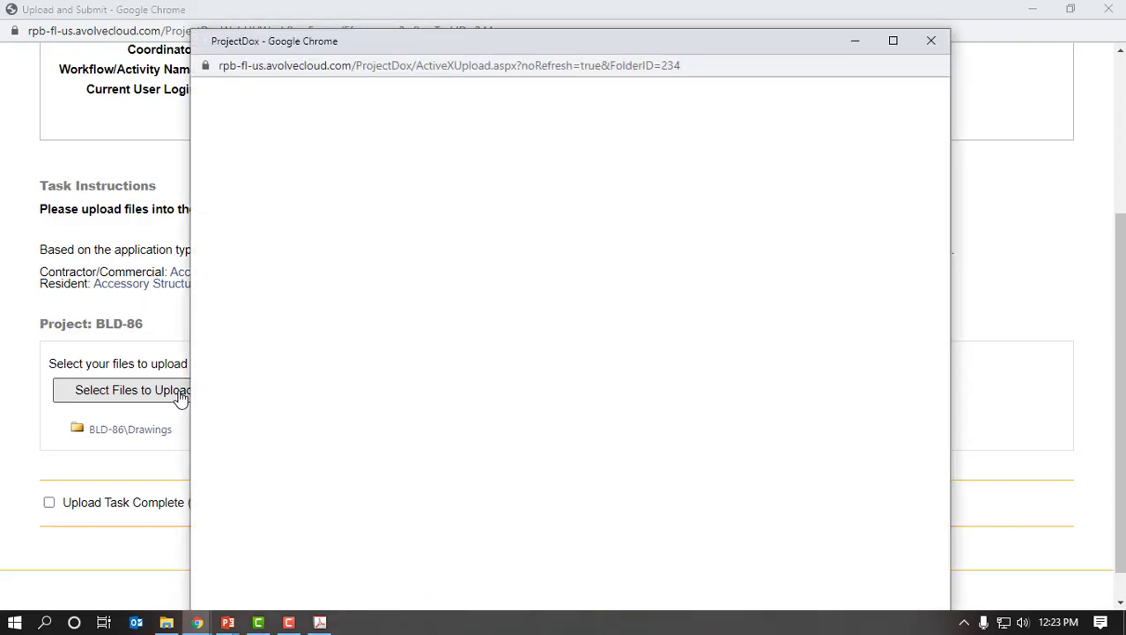
- Upload all five PDFs from Desktop\Outdoor Kitchen\Drawings, e.g. DESI001Specific Design Plan.pdf and SURV201Survey.pdf
click(892, 41)
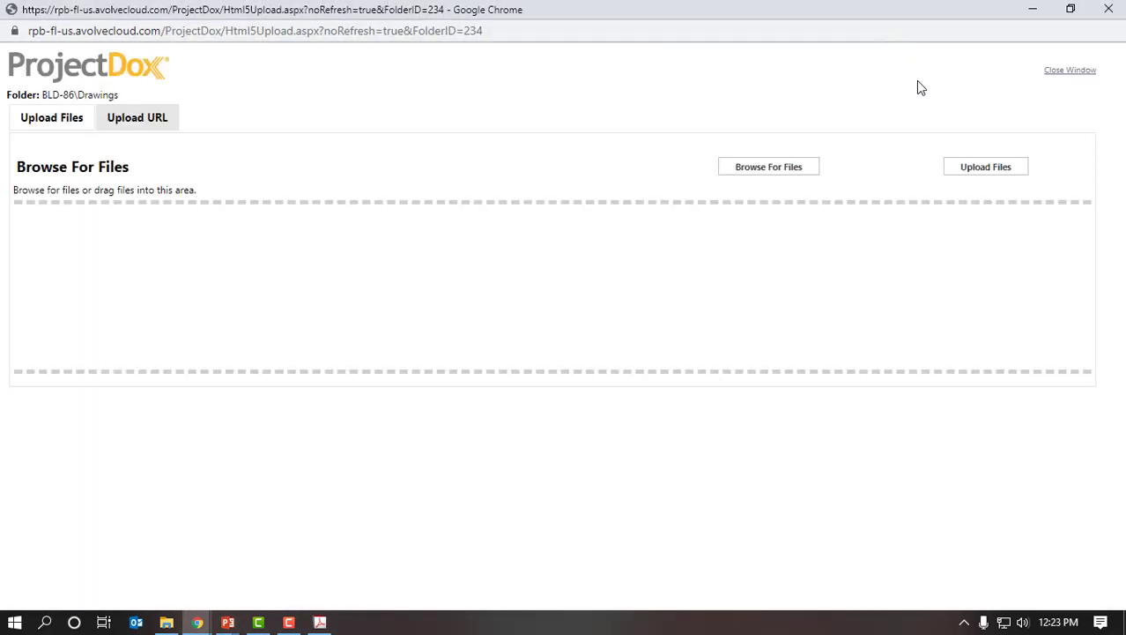
click(786, 174)
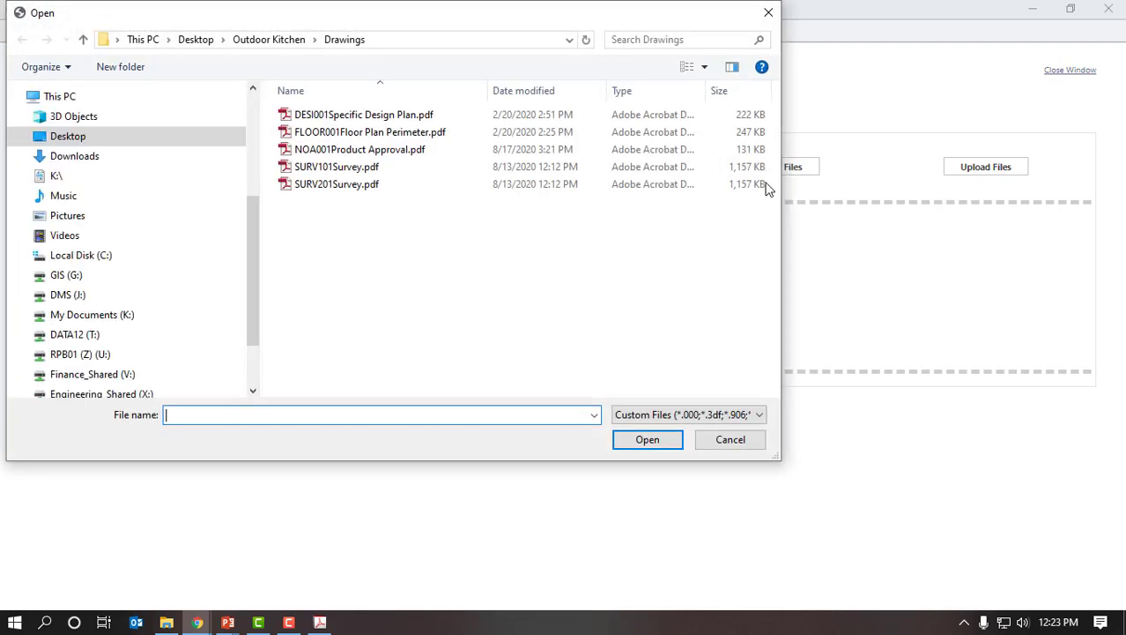
click(84, 141)
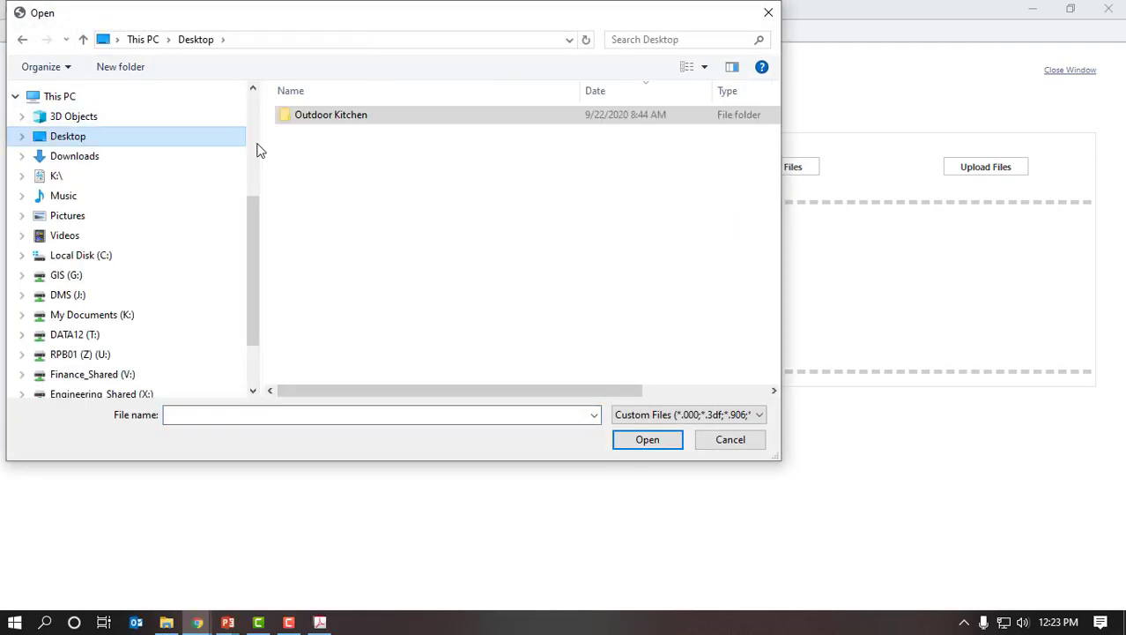
double_click(353, 124)
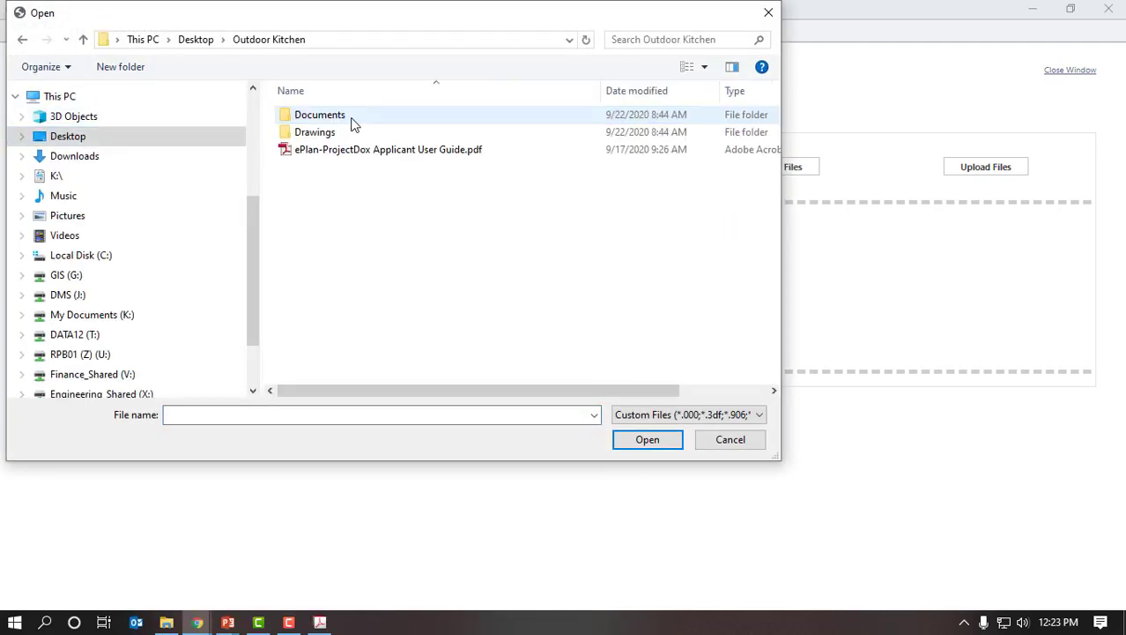
drag(334, 18, 417, 156)
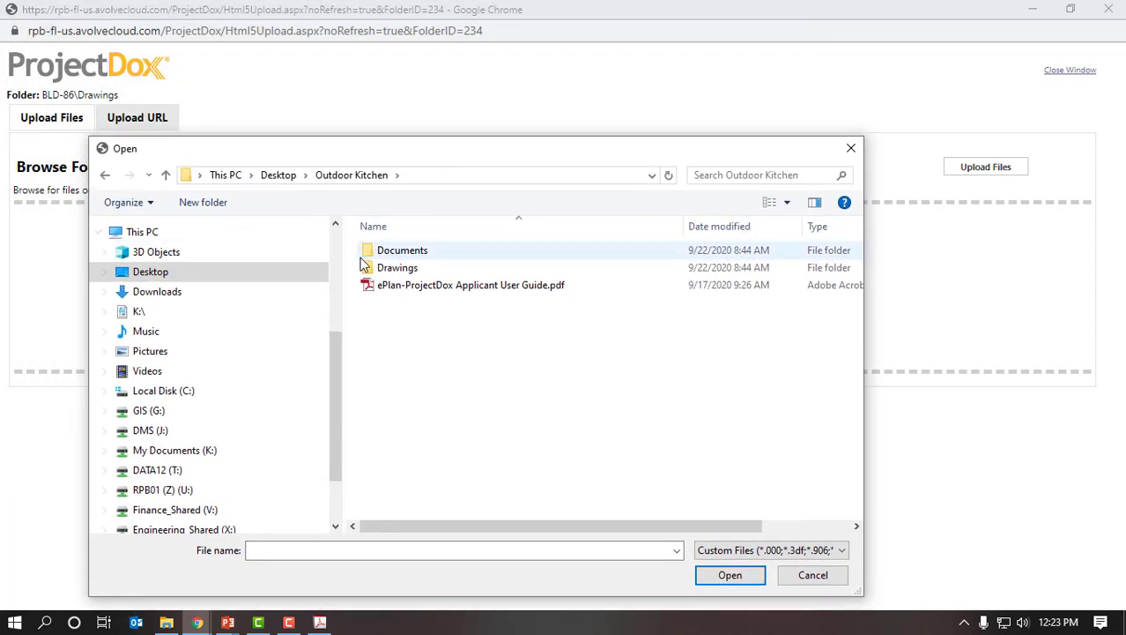
click(409, 273)
double_click(408, 273)
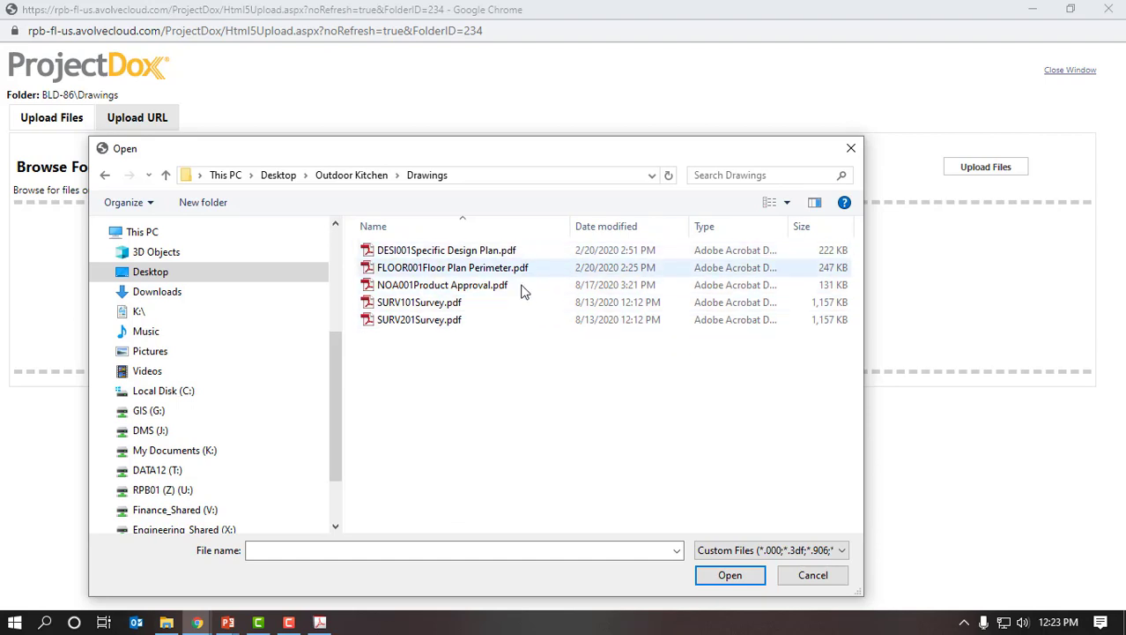
drag(483, 361, 368, 242)
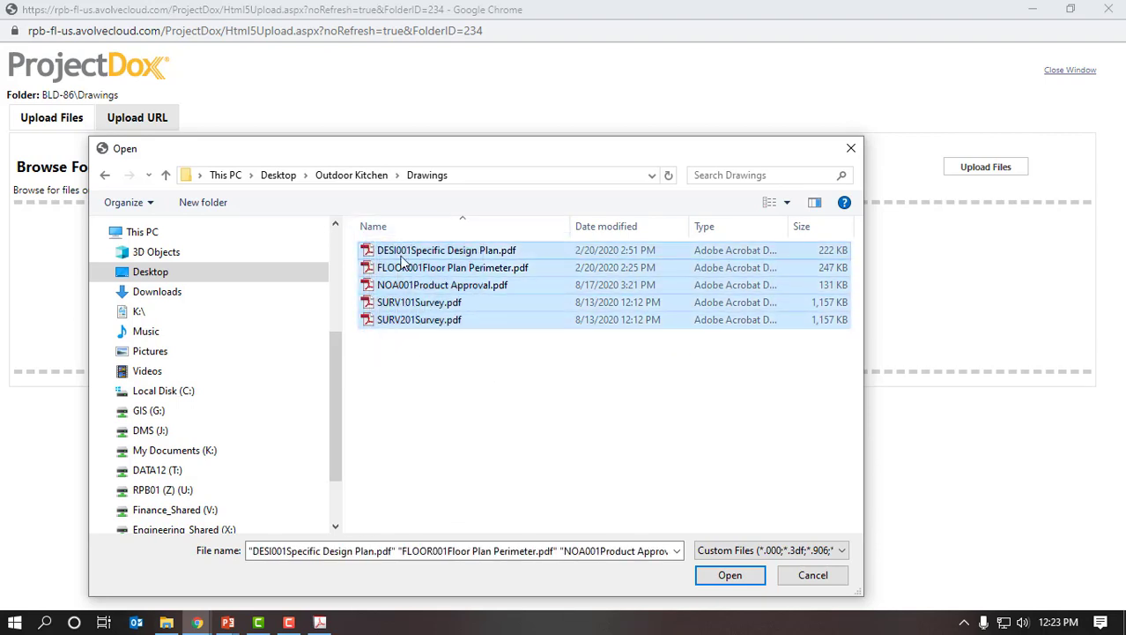
click(729, 575)
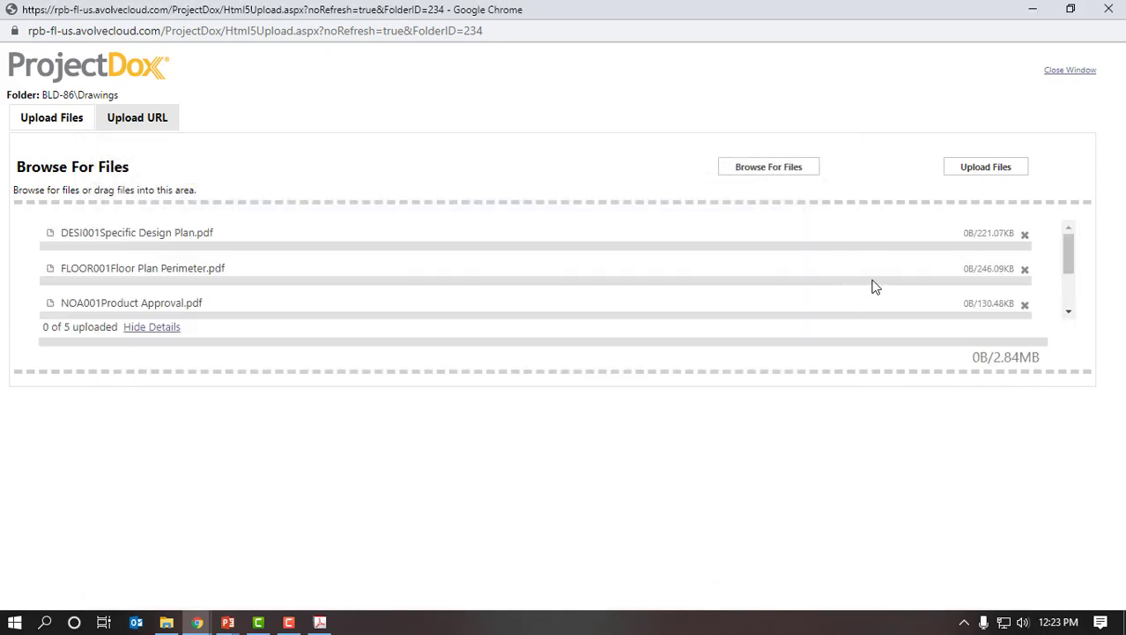
click(1010, 173)
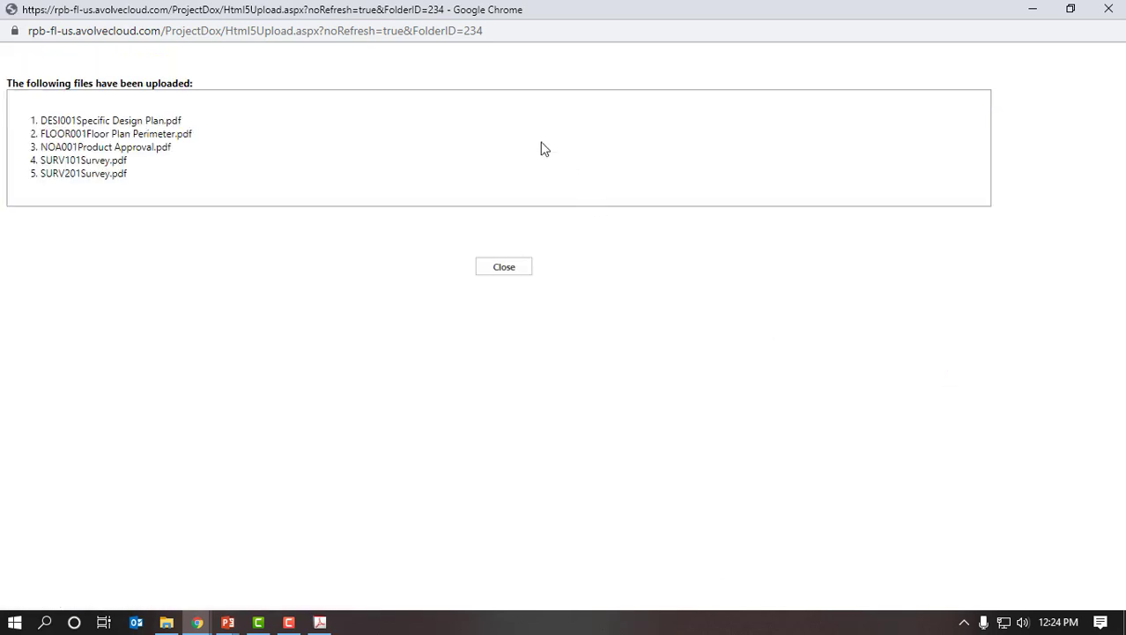
click(505, 268)
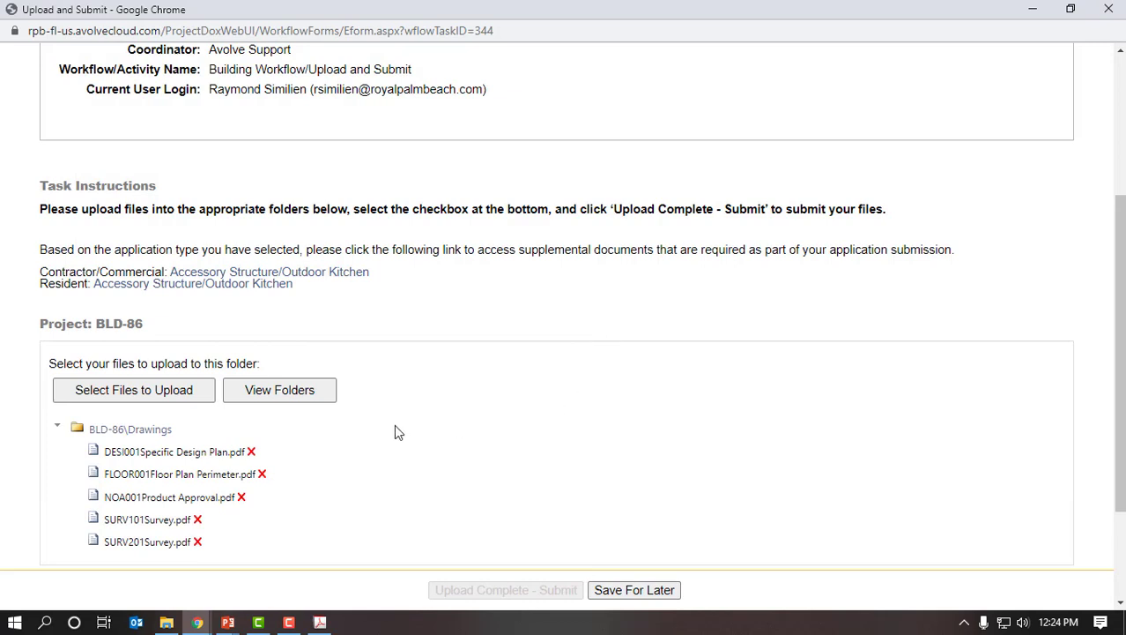
click(309, 398)
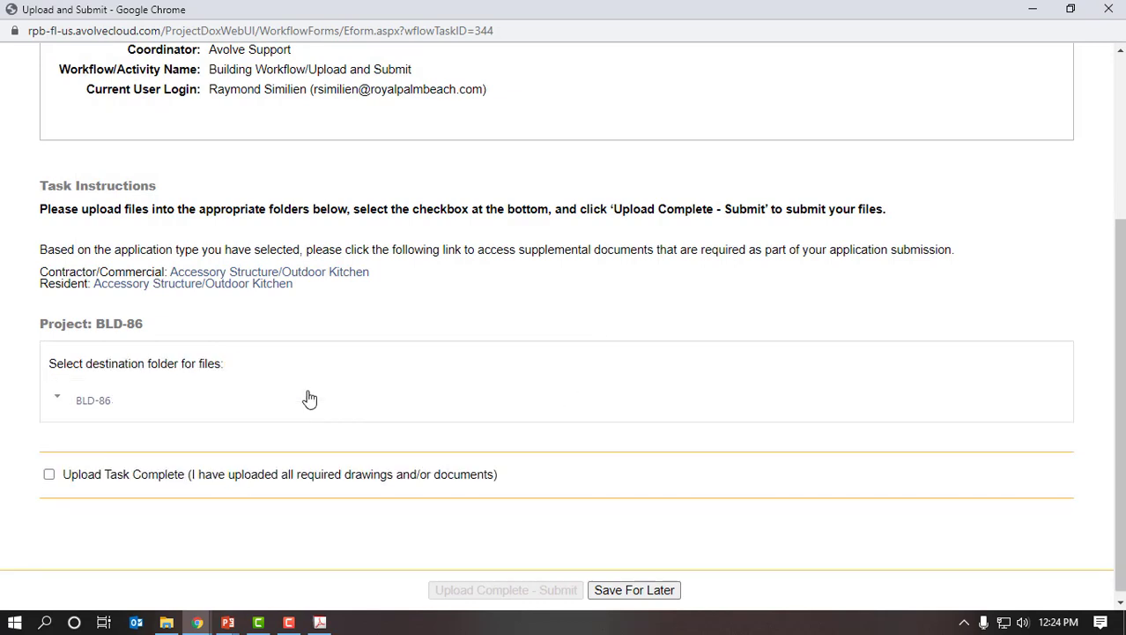
scroll(398, 307, down, 2)
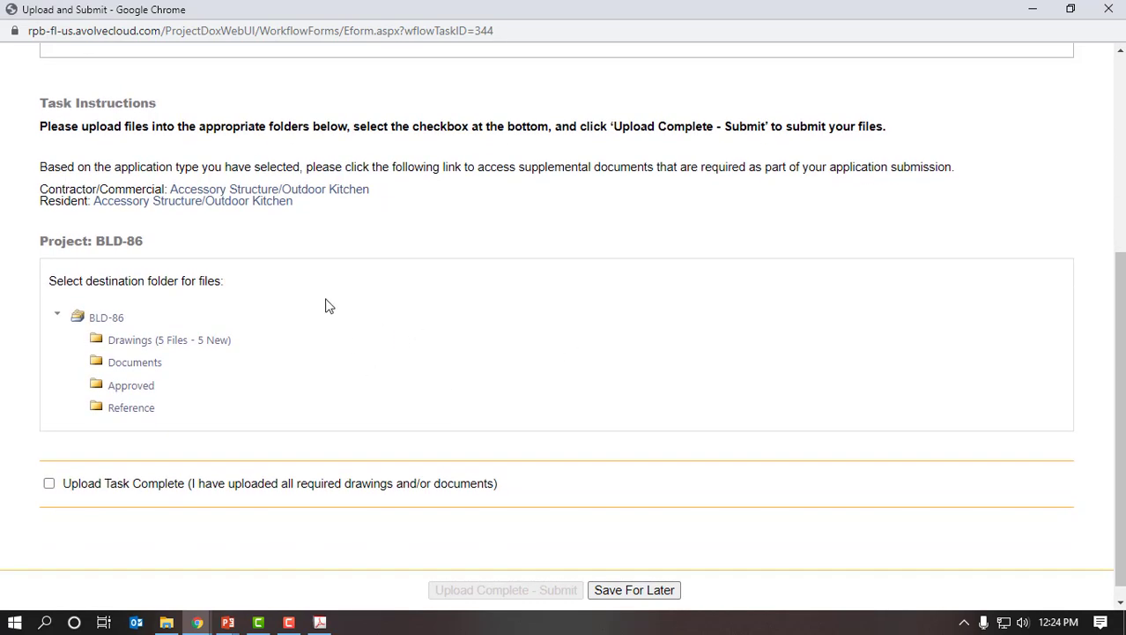
click(141, 365)
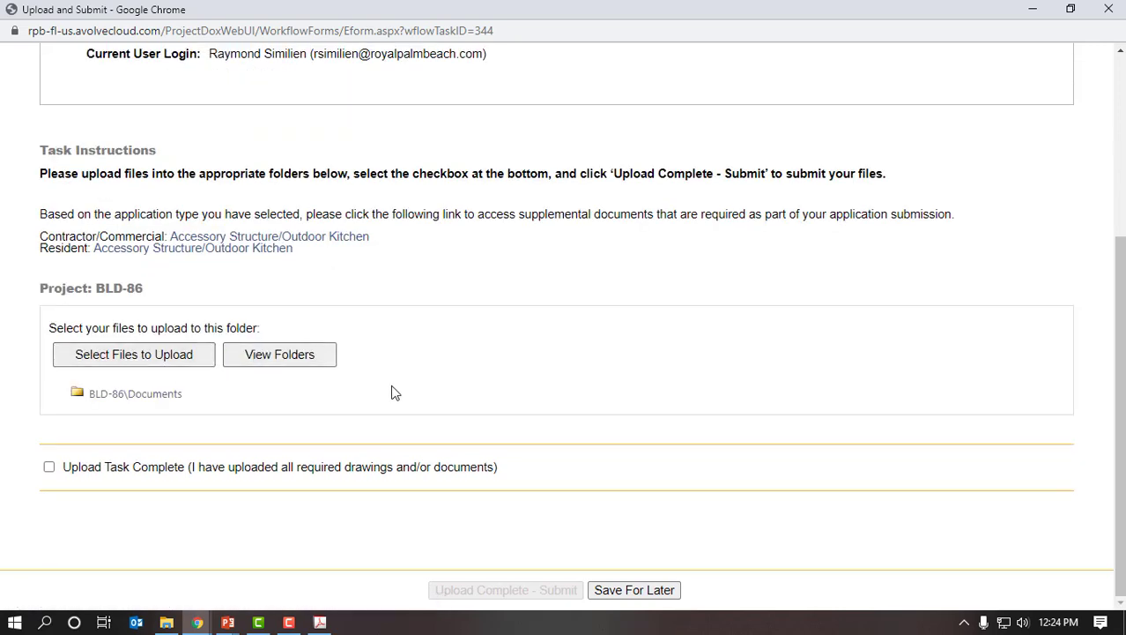
click(177, 365)
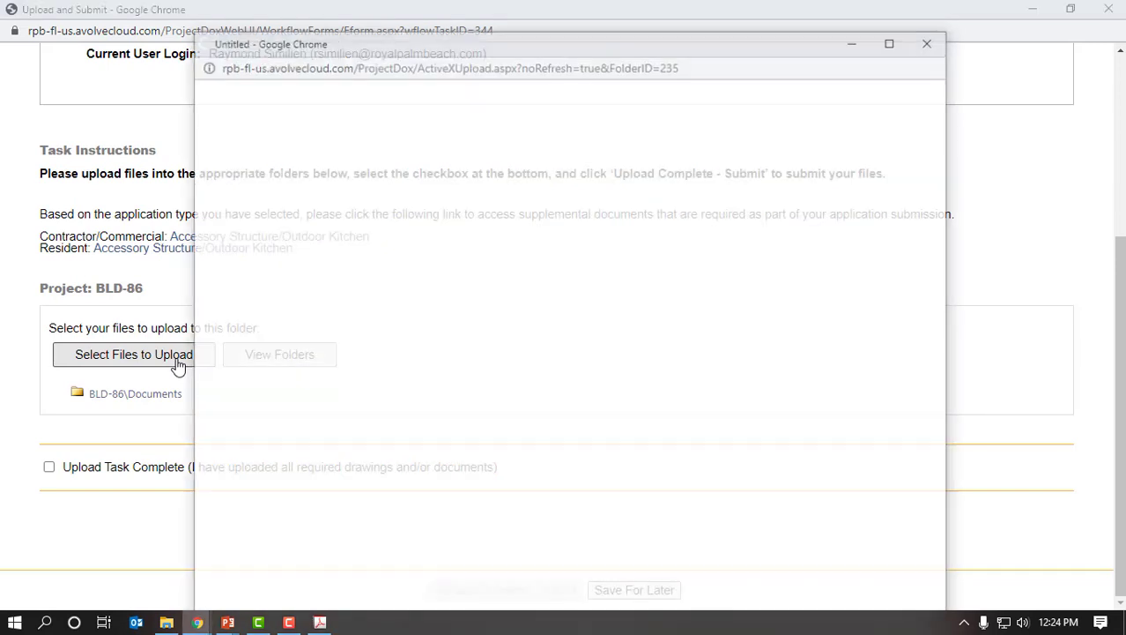
- Upload all five PDFs from Outdoor Kitchen\Documents, including HOA Acknowledgement Affidavit.pdf and PERV001Pervious Area.pdf
click(894, 42)
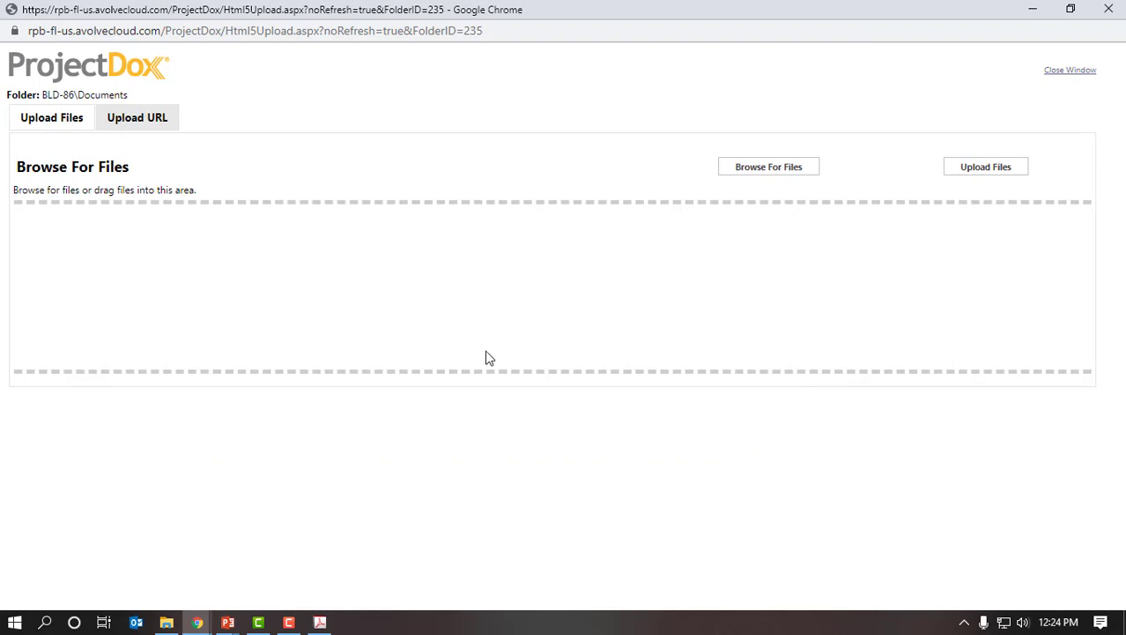
click(776, 175)
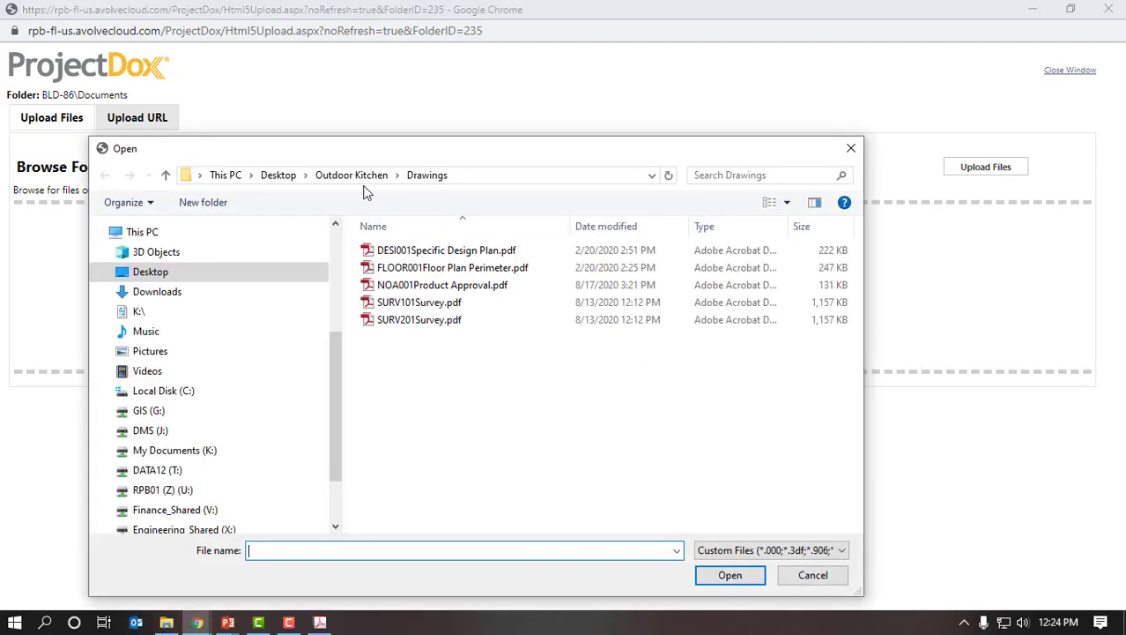
click(350, 176)
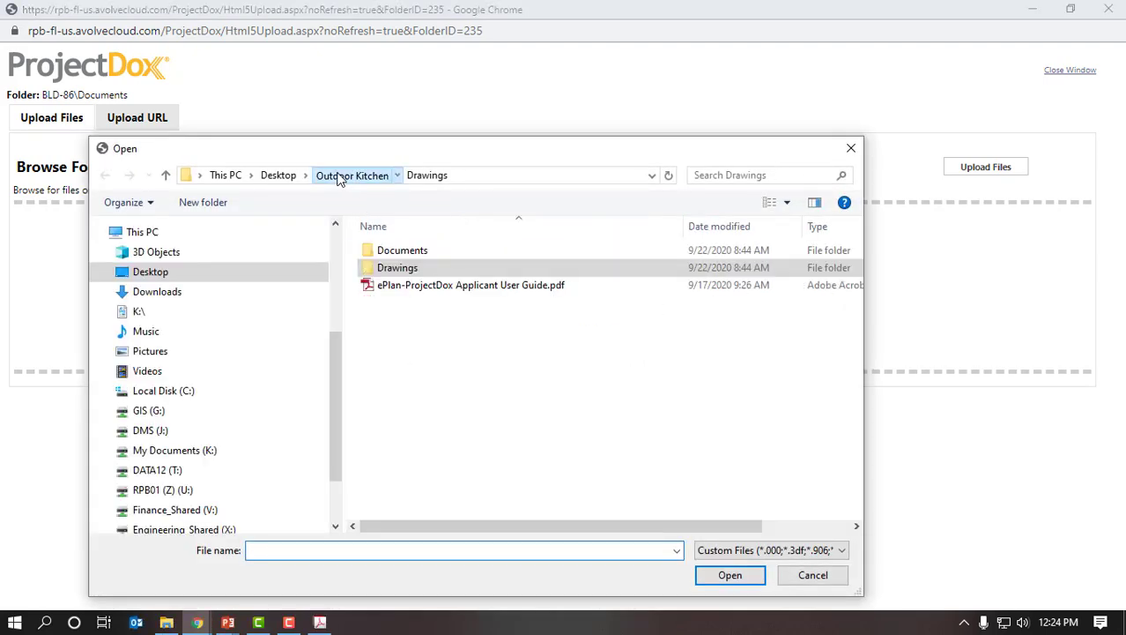
double_click(417, 252)
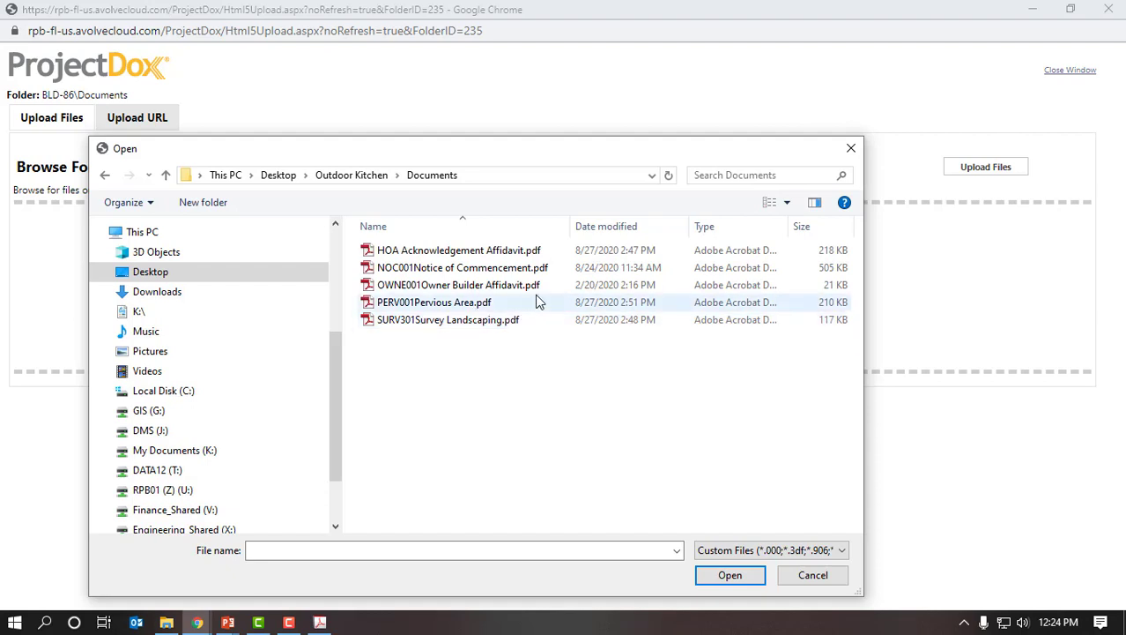
drag(521, 351, 392, 235)
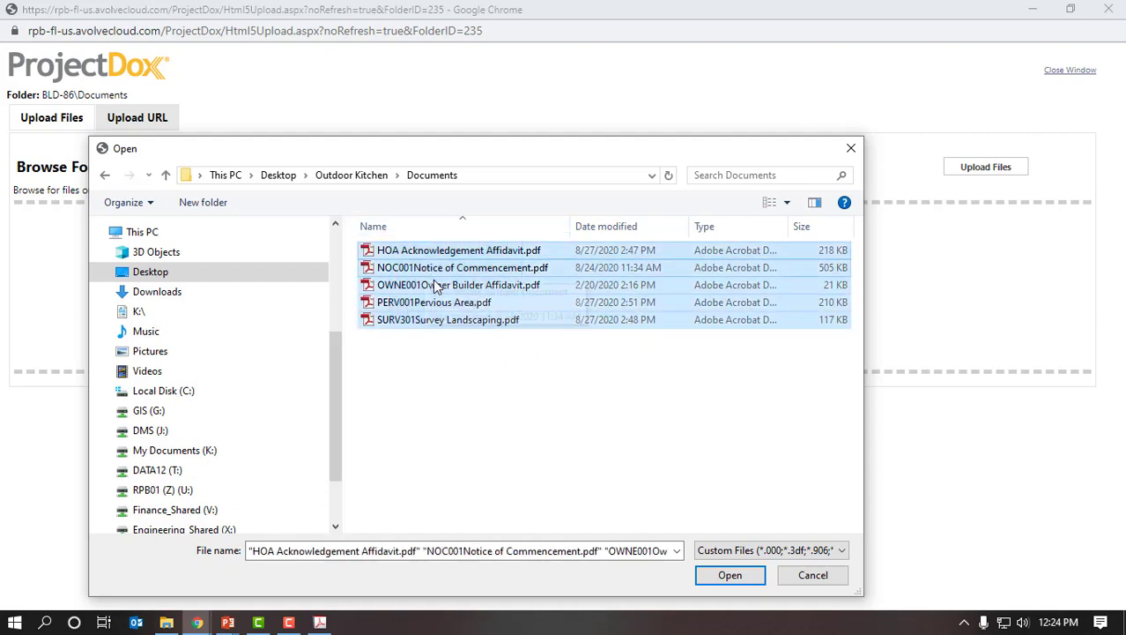
click(729, 576)
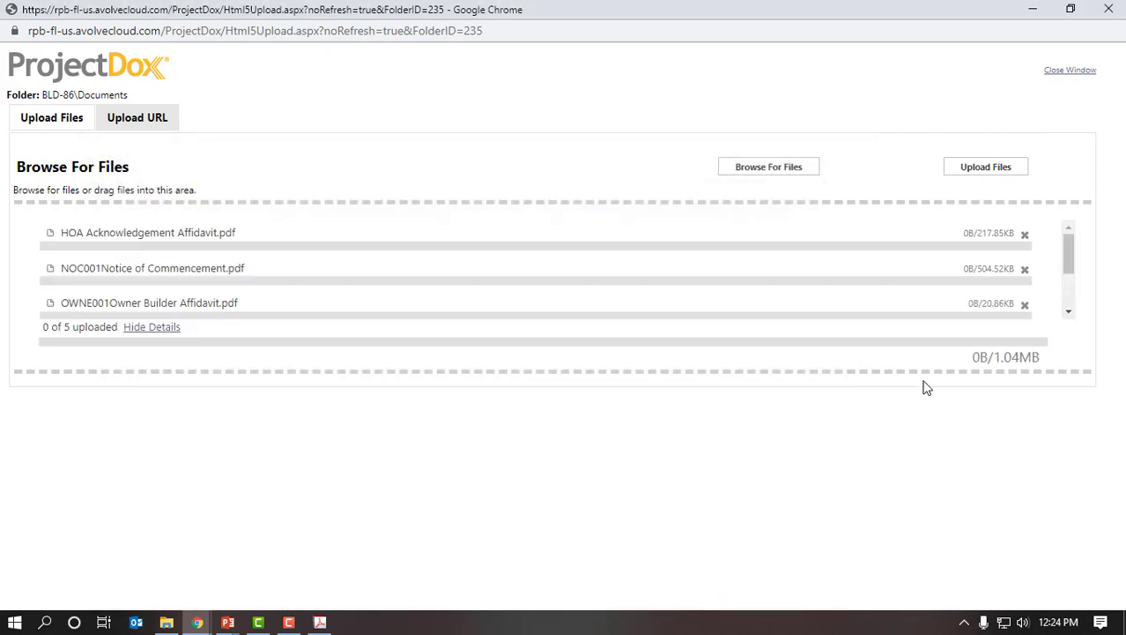
click(987, 170)
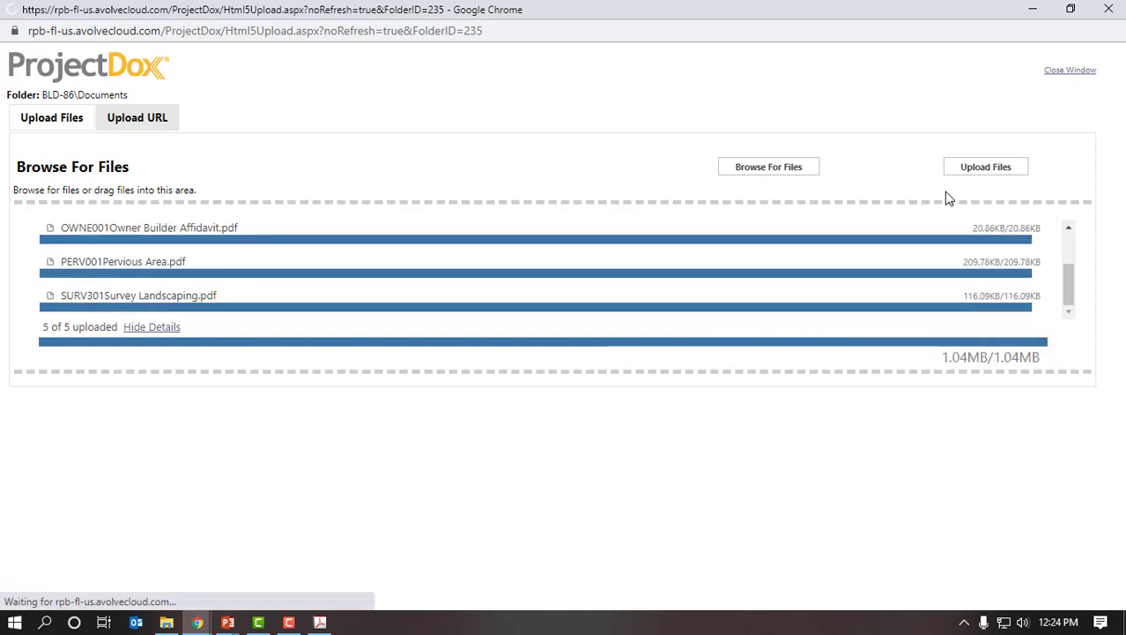
click(482, 266)
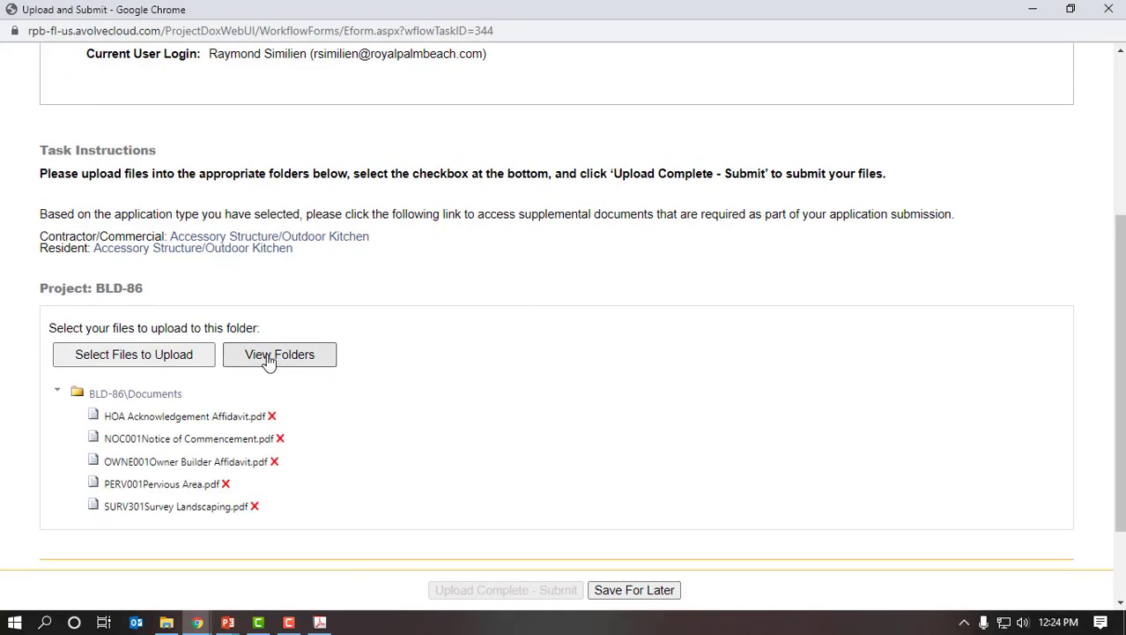
- Tick Upload Task Complete, submit with Upload Complete - Submit, and accept the thank-you confirmation
click(279, 358)
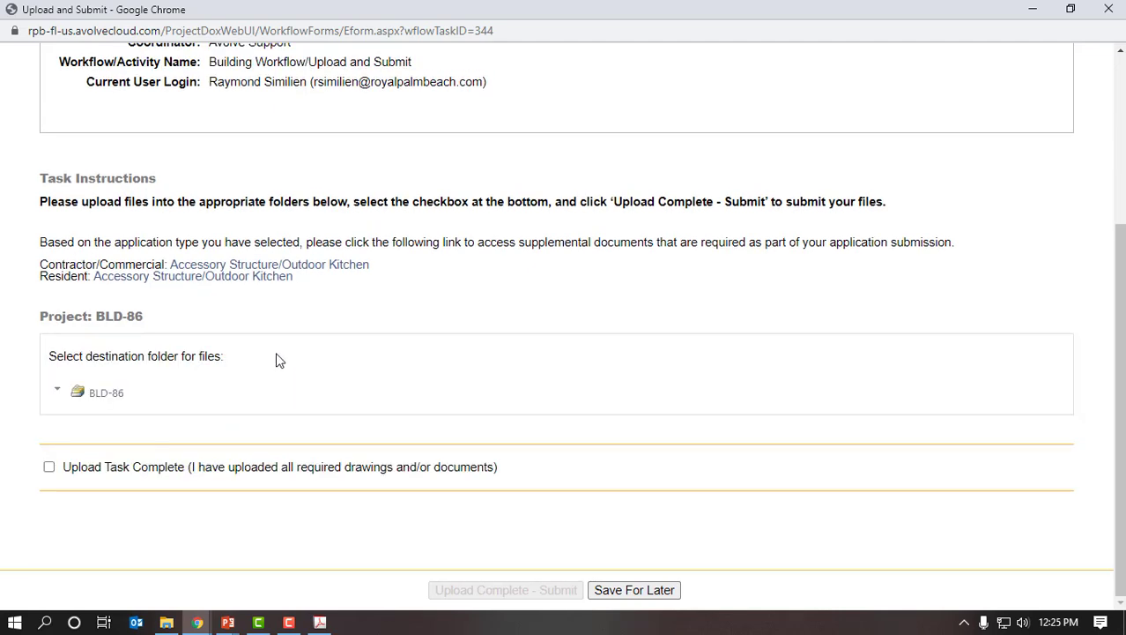
scroll(458, 412, down, 2)
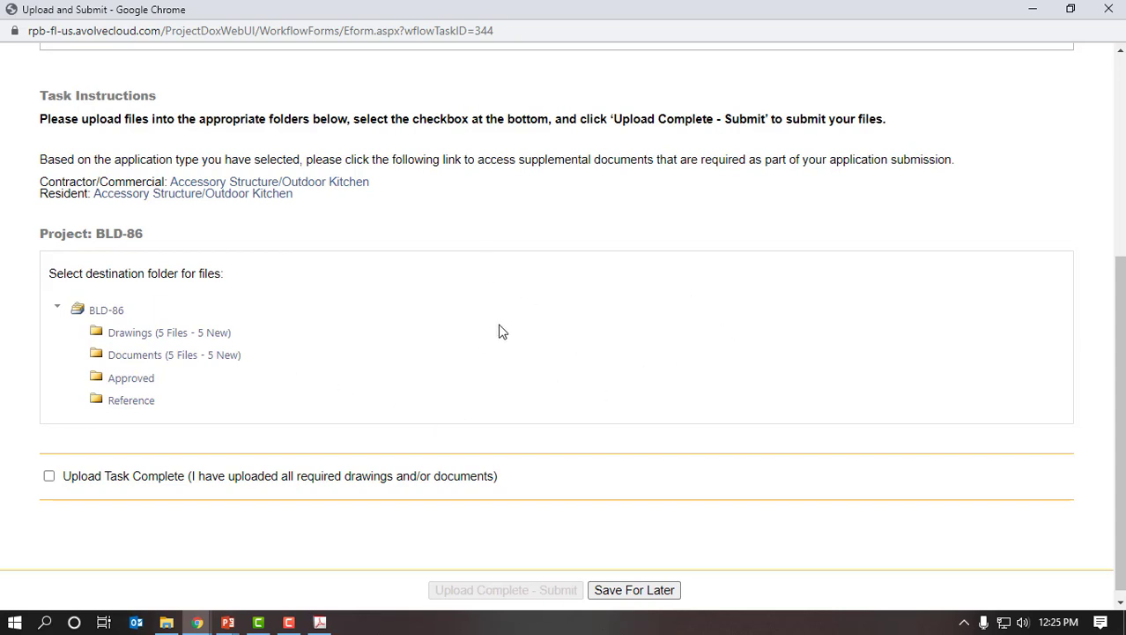
click(49, 477)
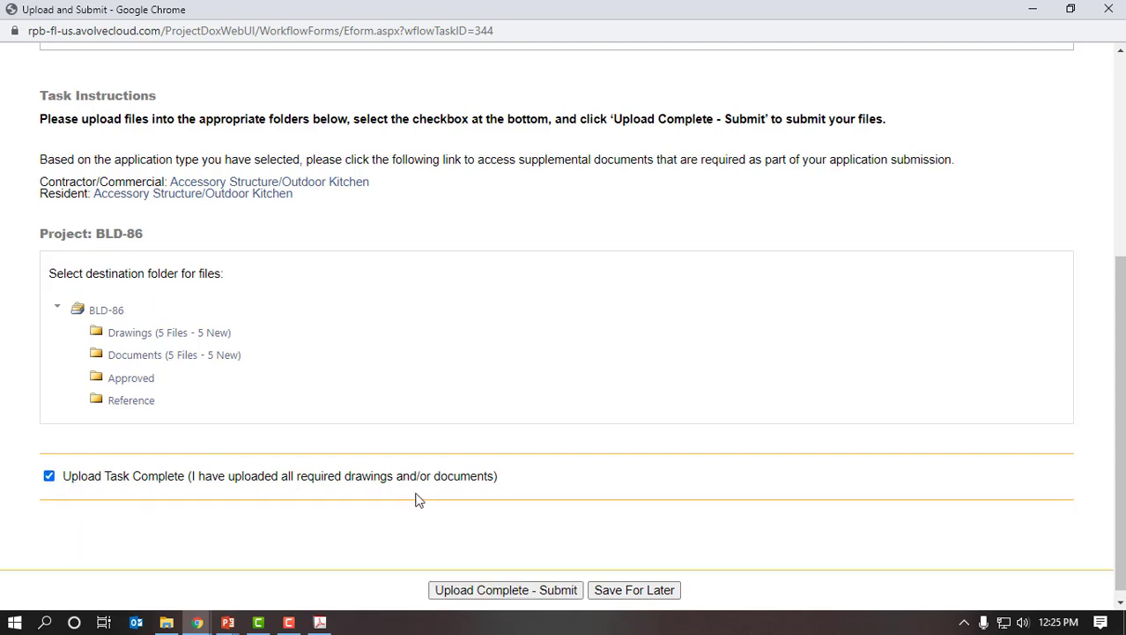
scroll(626, 542, down, 1)
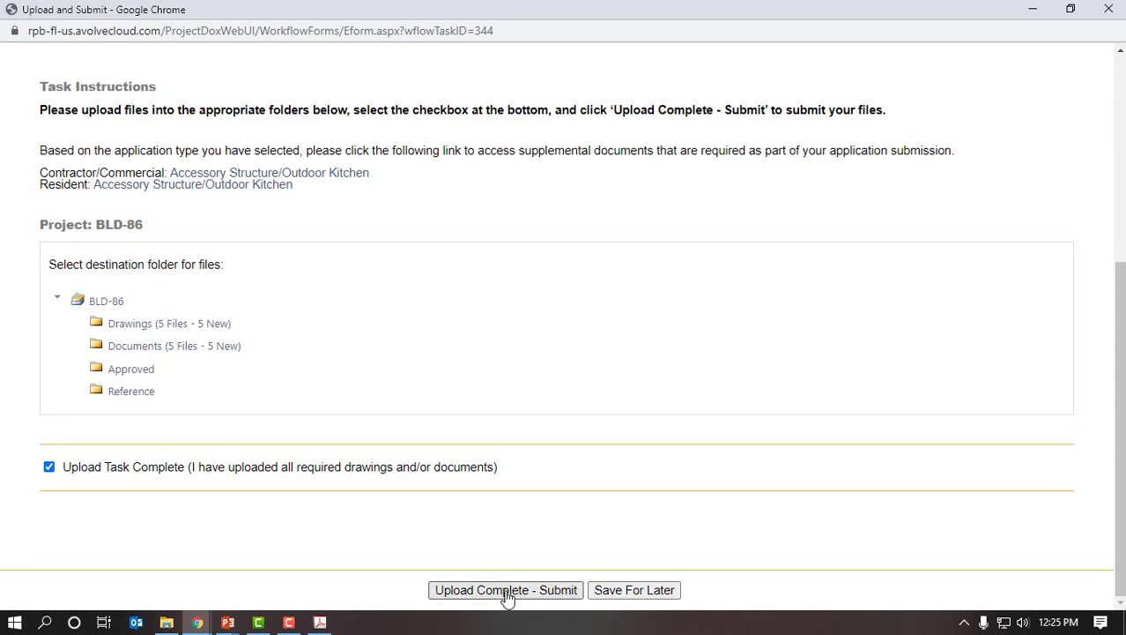
click(506, 593)
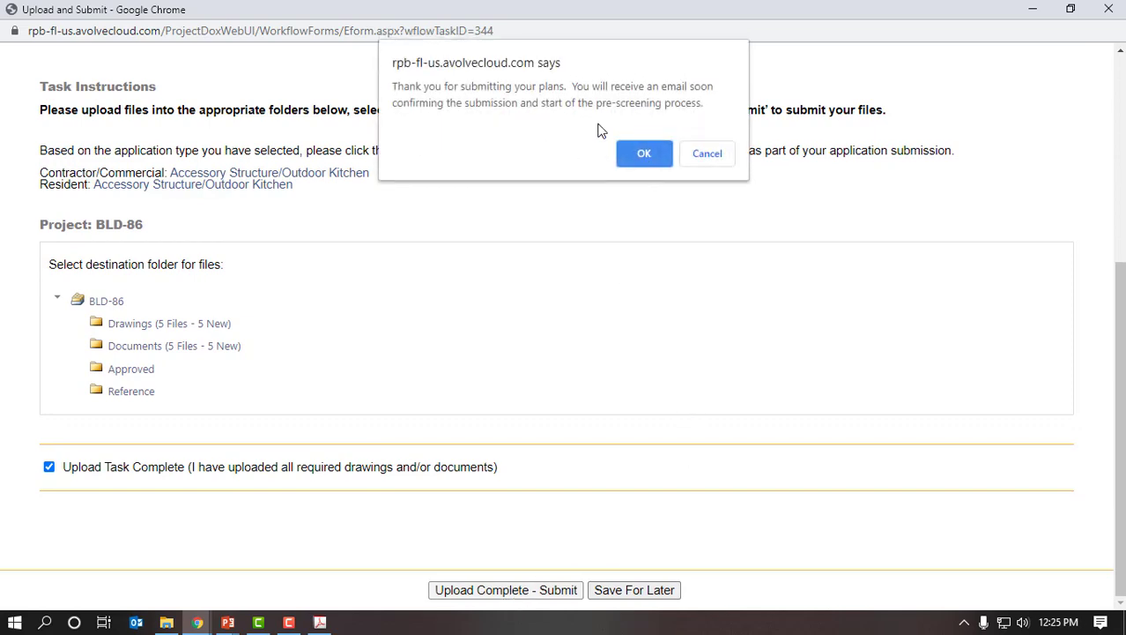
click(643, 155)
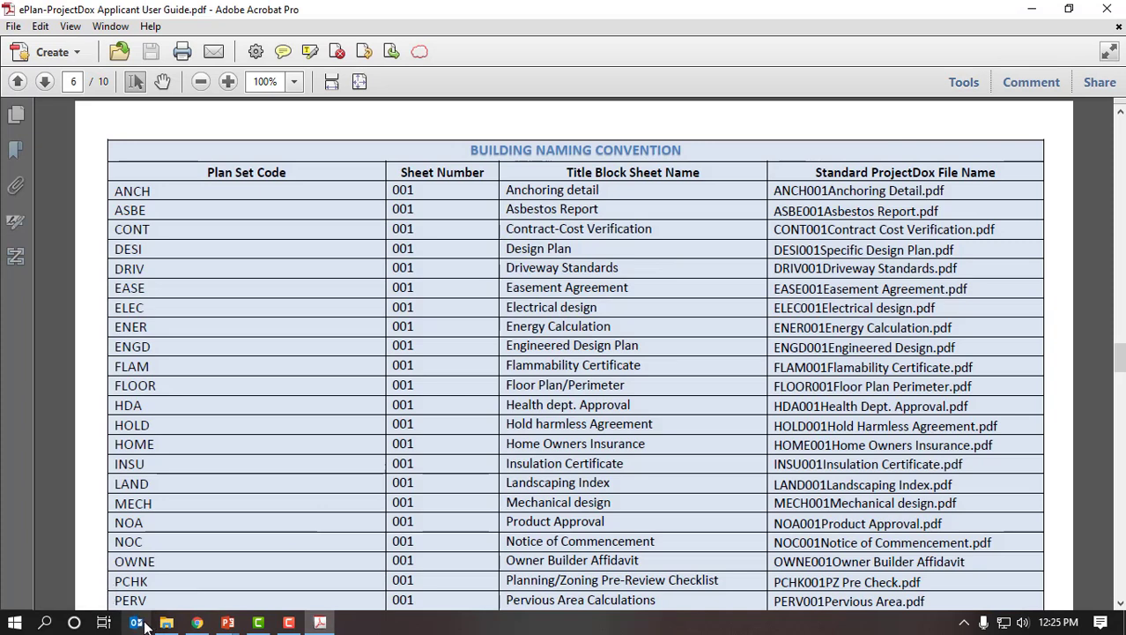
click(141, 622)
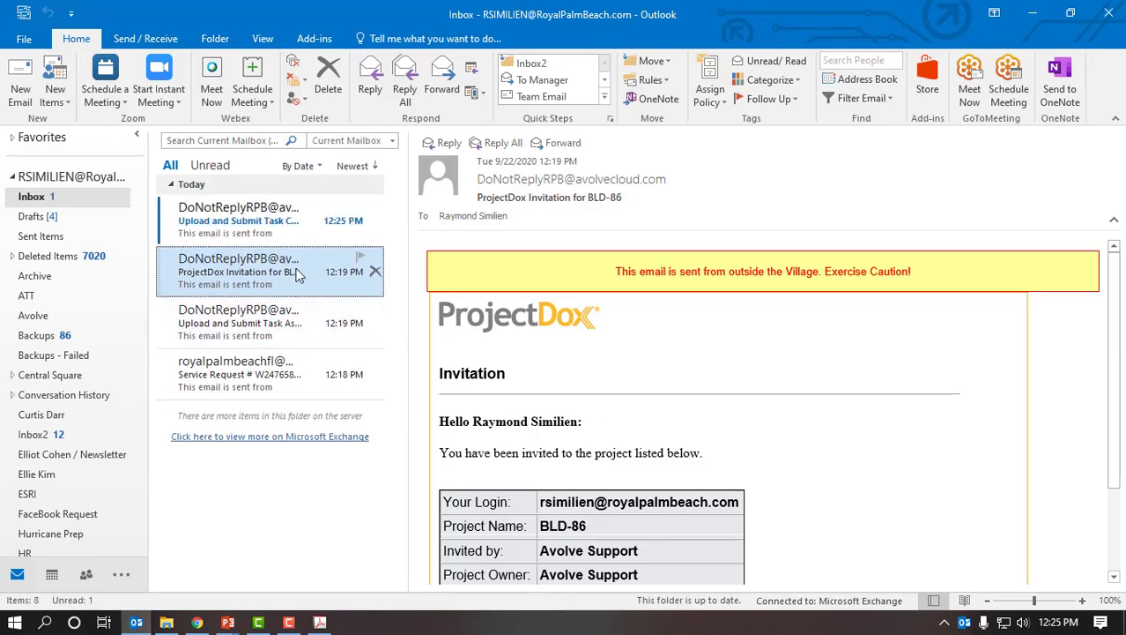
click(291, 227)
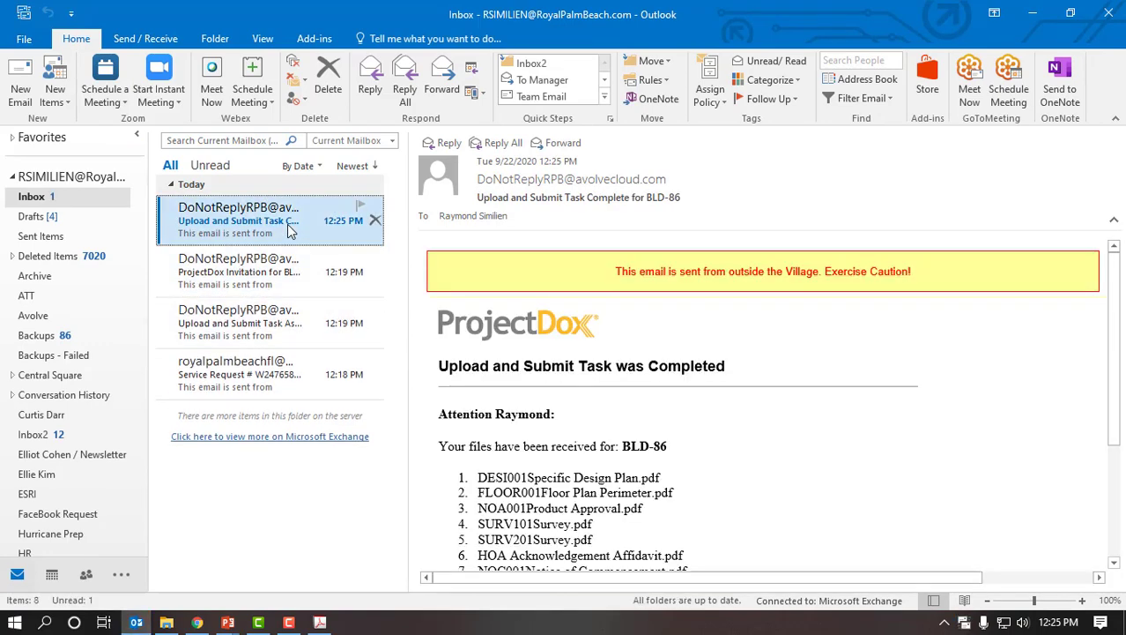
key(Return)
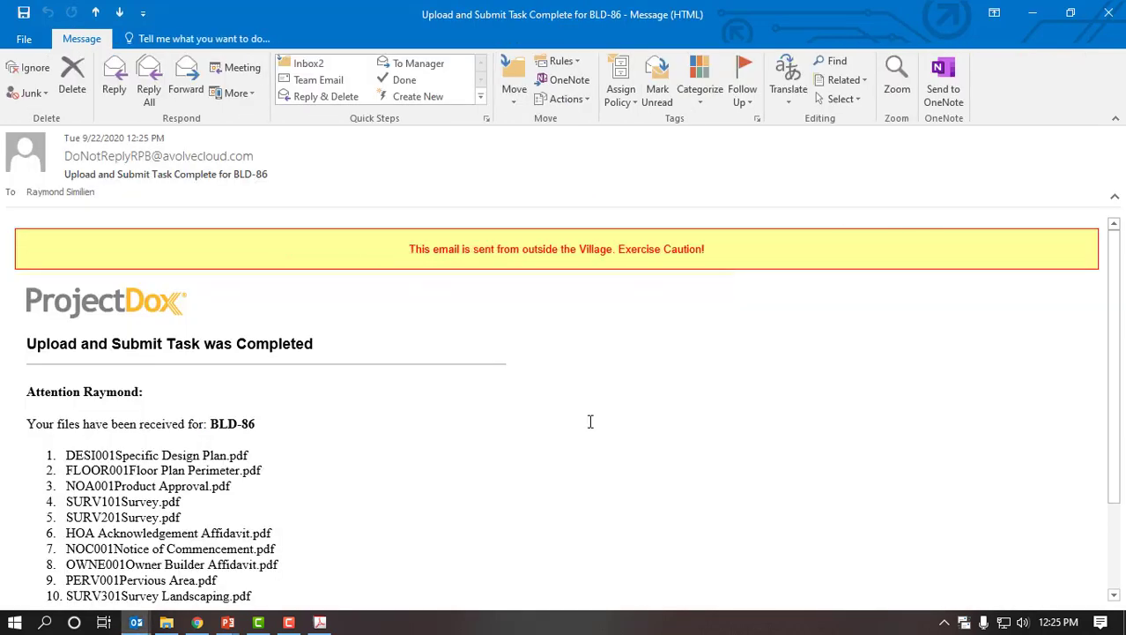
scroll(581, 419, down, 1)
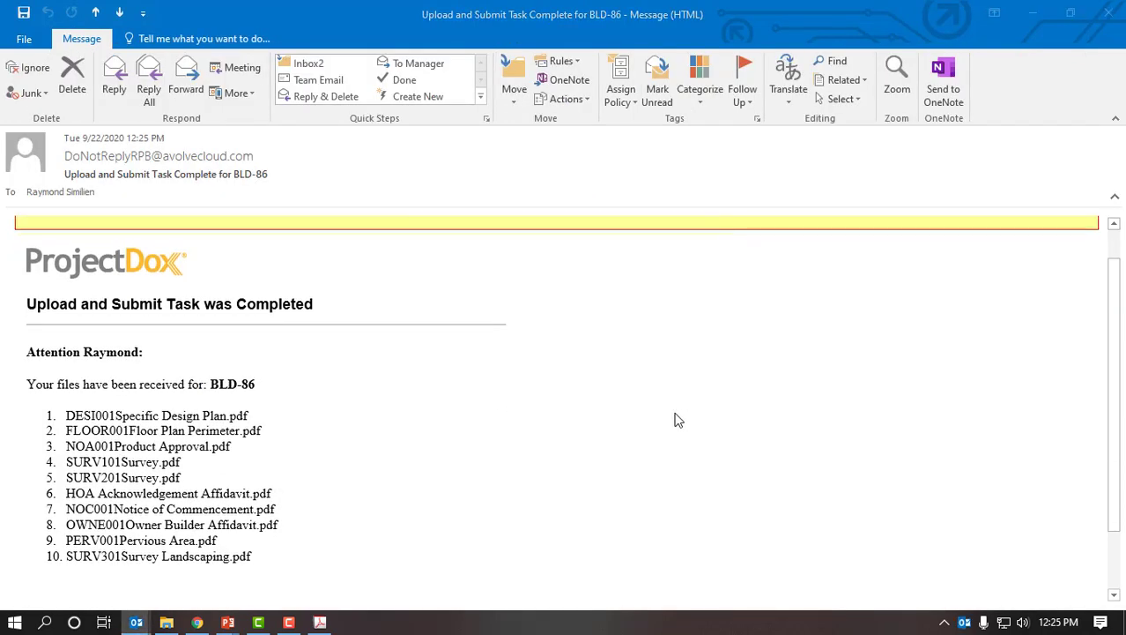
scroll(675, 420, down, 2)
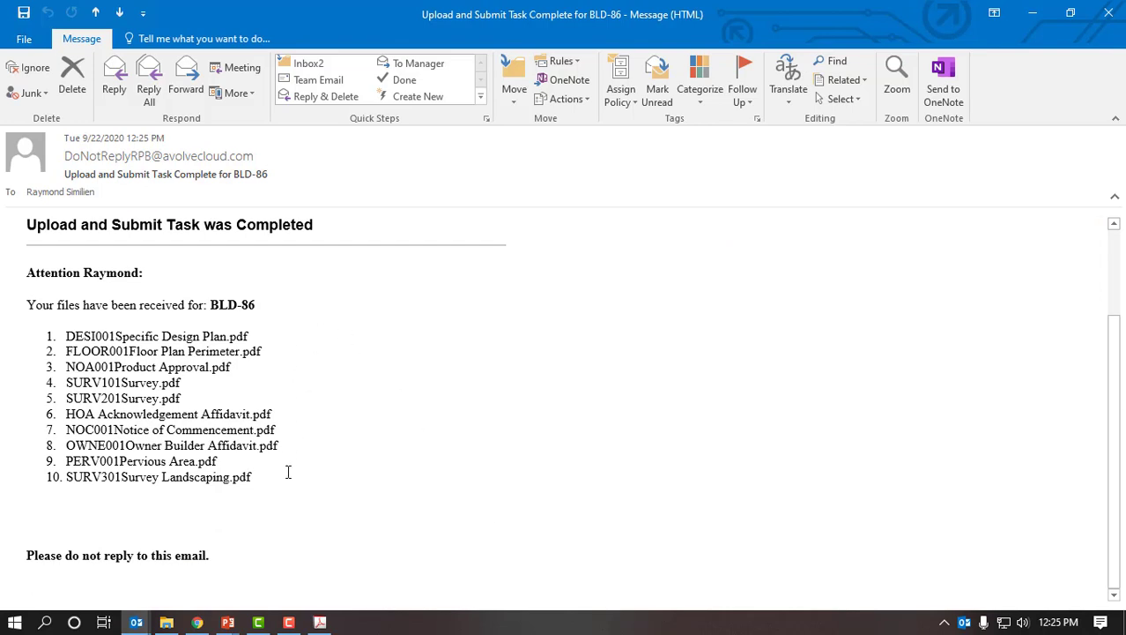
click(1107, 14)
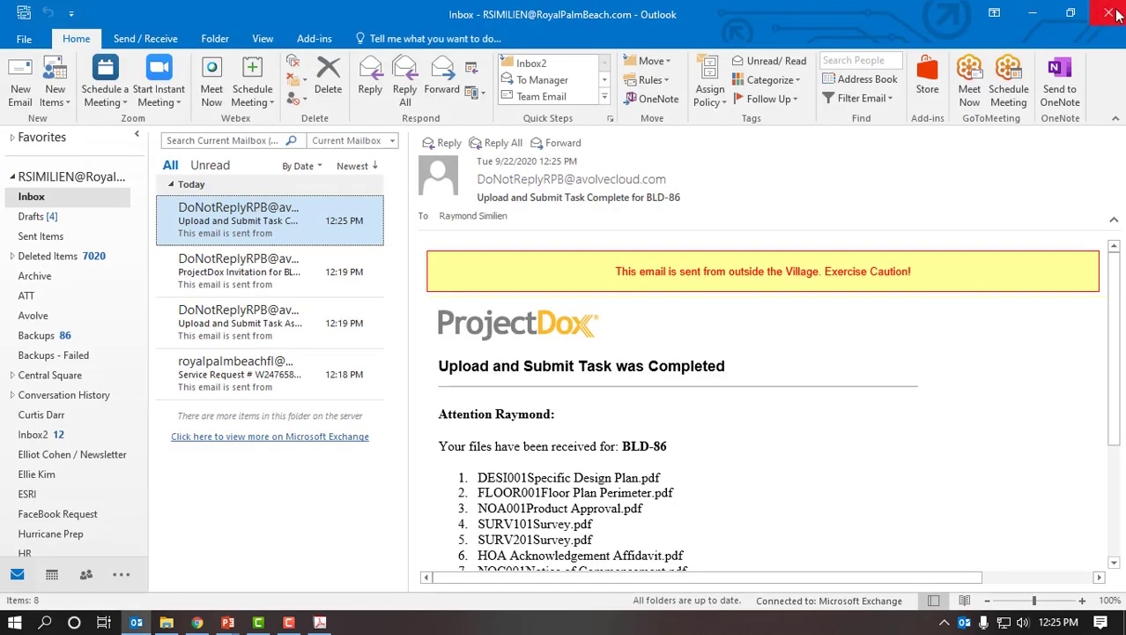
click(1115, 15)
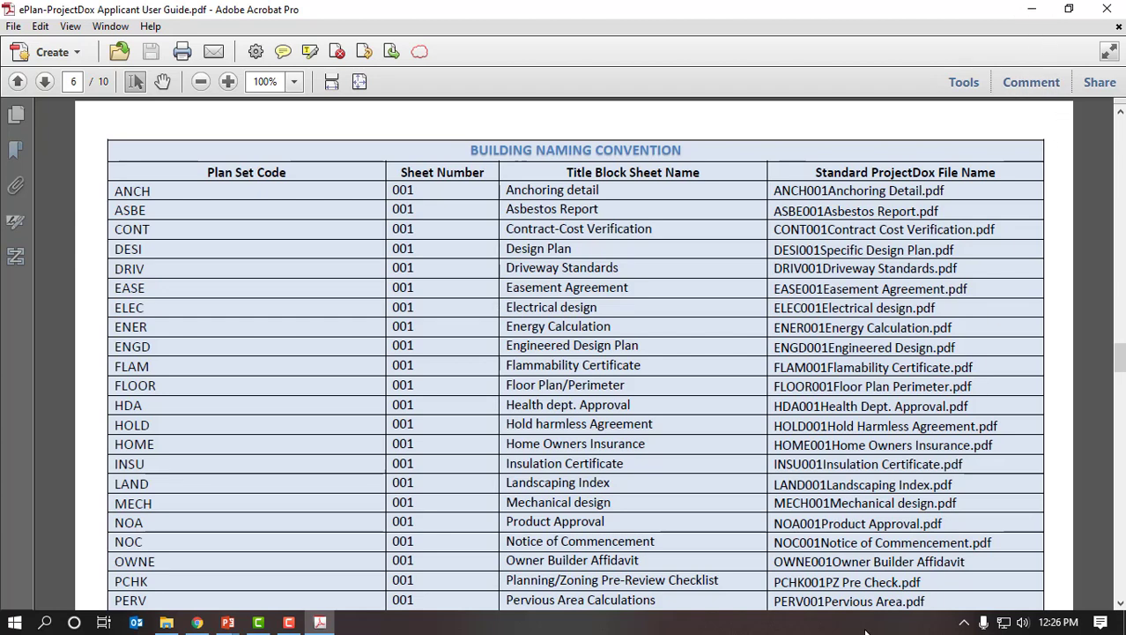
- Use the taskbar's Show the desktop option to clear all windows away
right_click(866, 630)
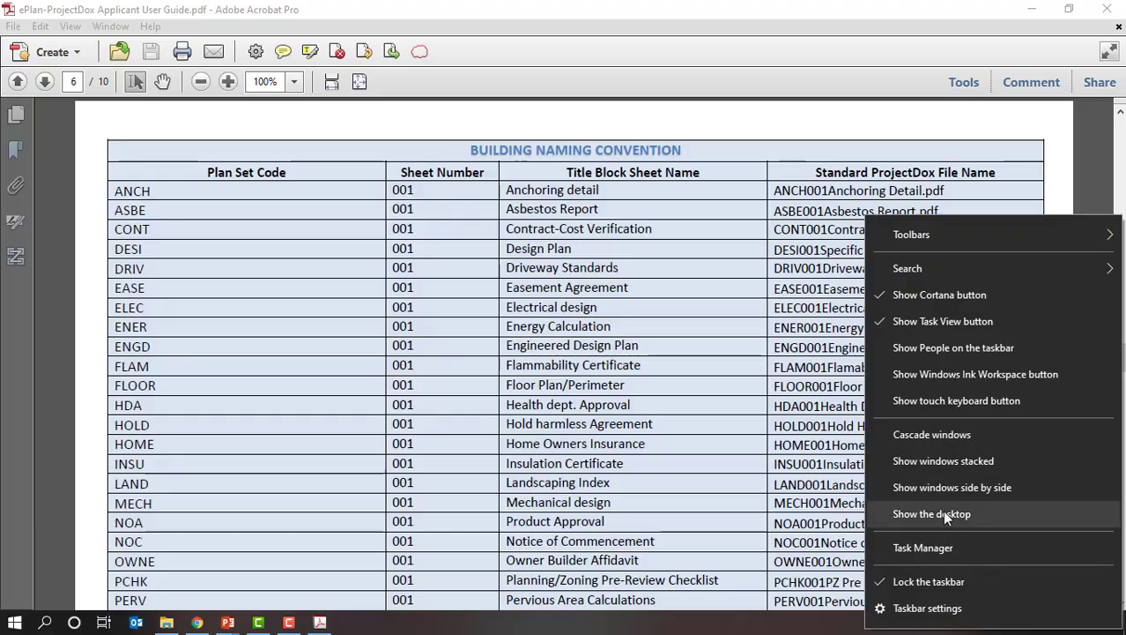
click(942, 512)
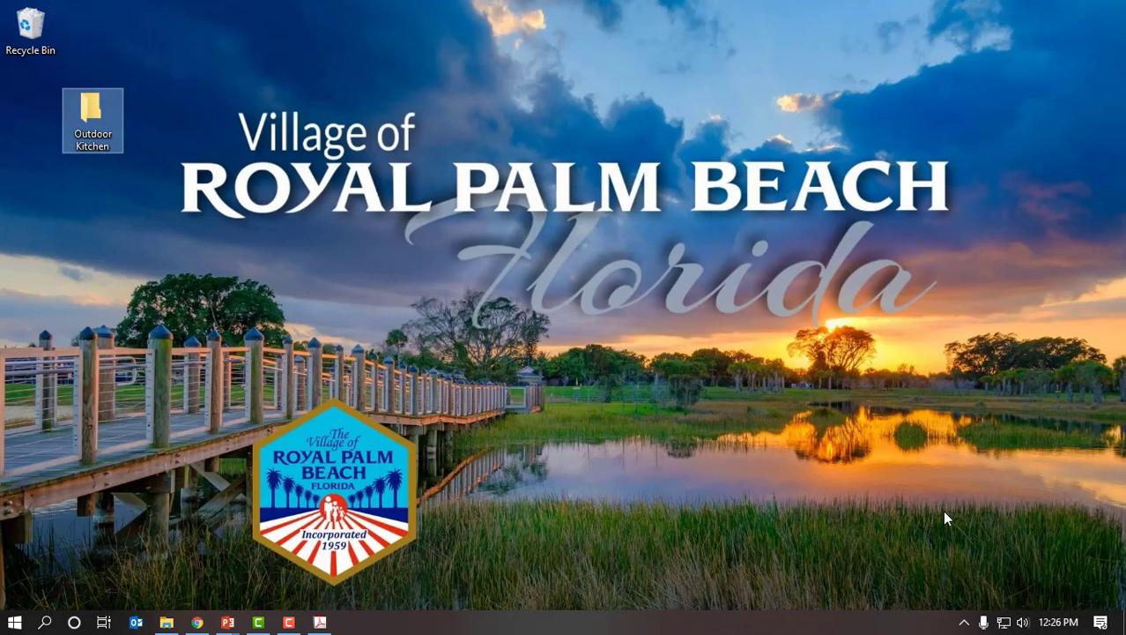